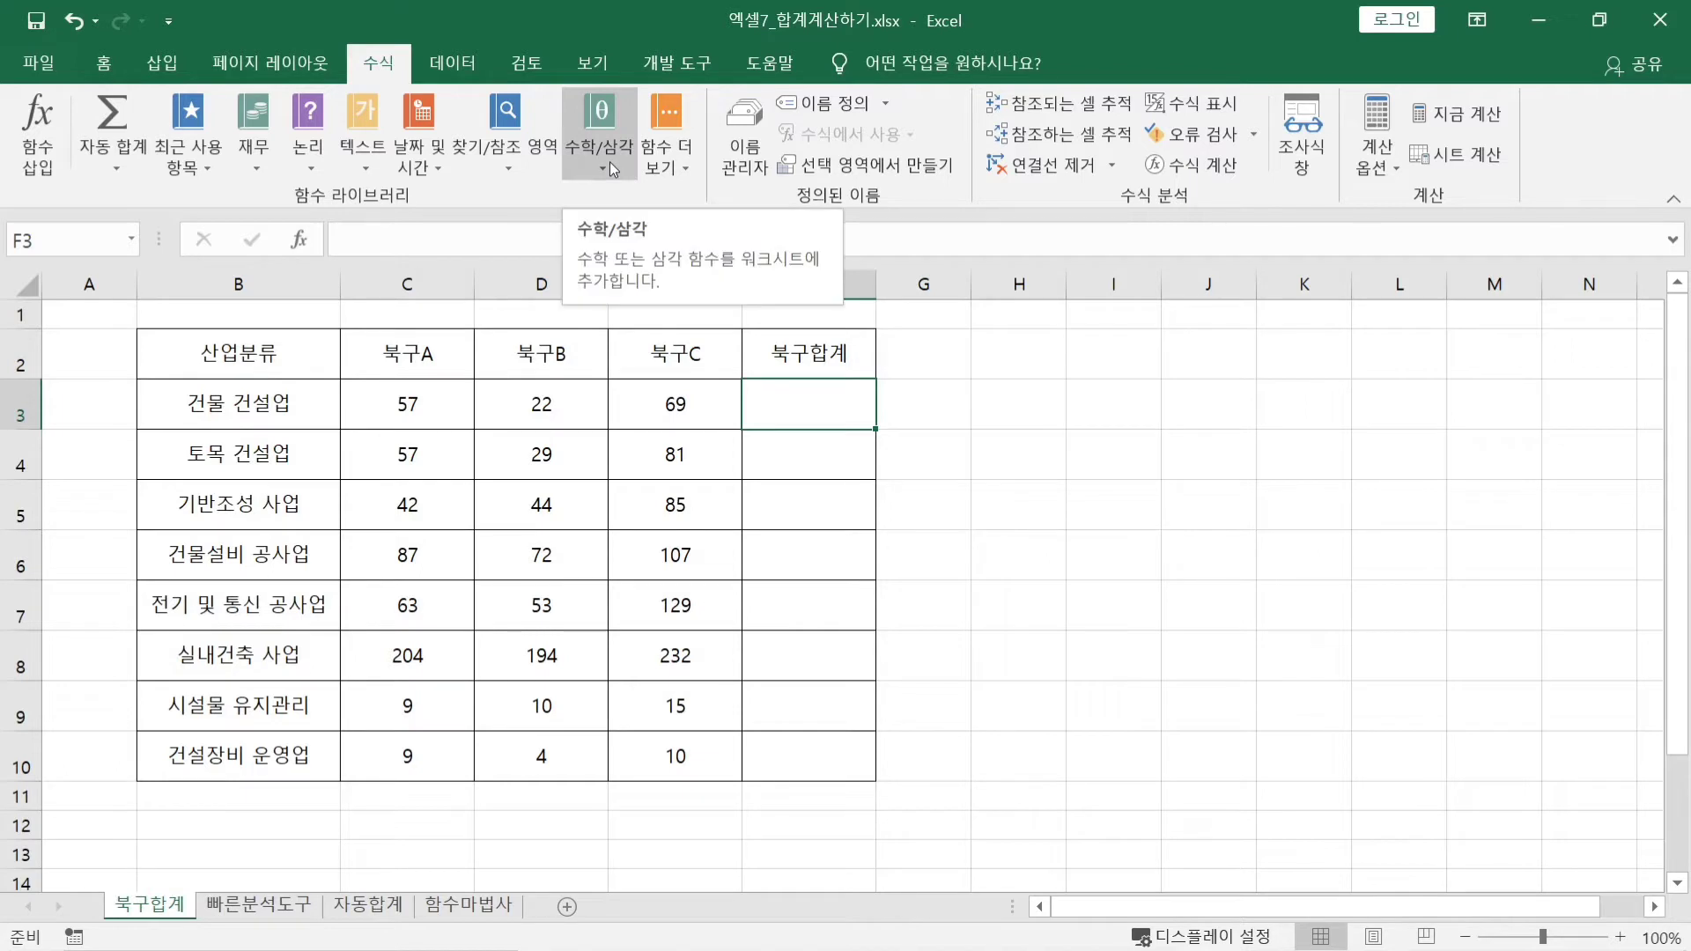
{"action": "left_click", "coordinate": [613, 166]}
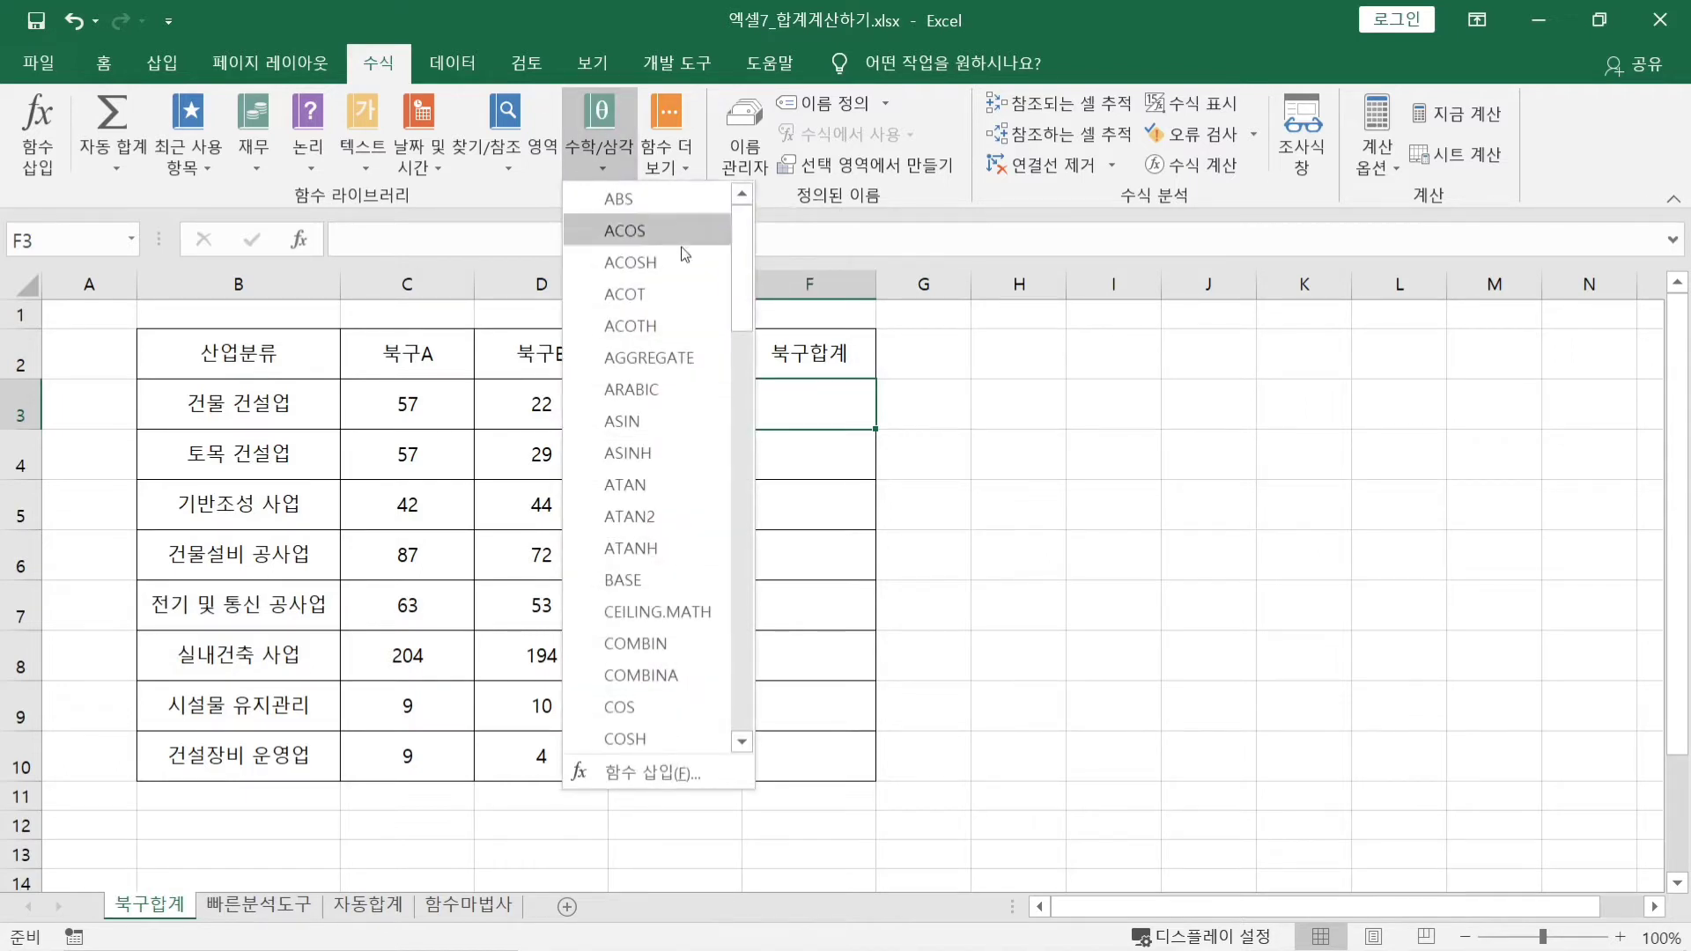
{"action": "left_click_drag", "start_coordinate": [745, 295], "coordinate": [748, 641]}
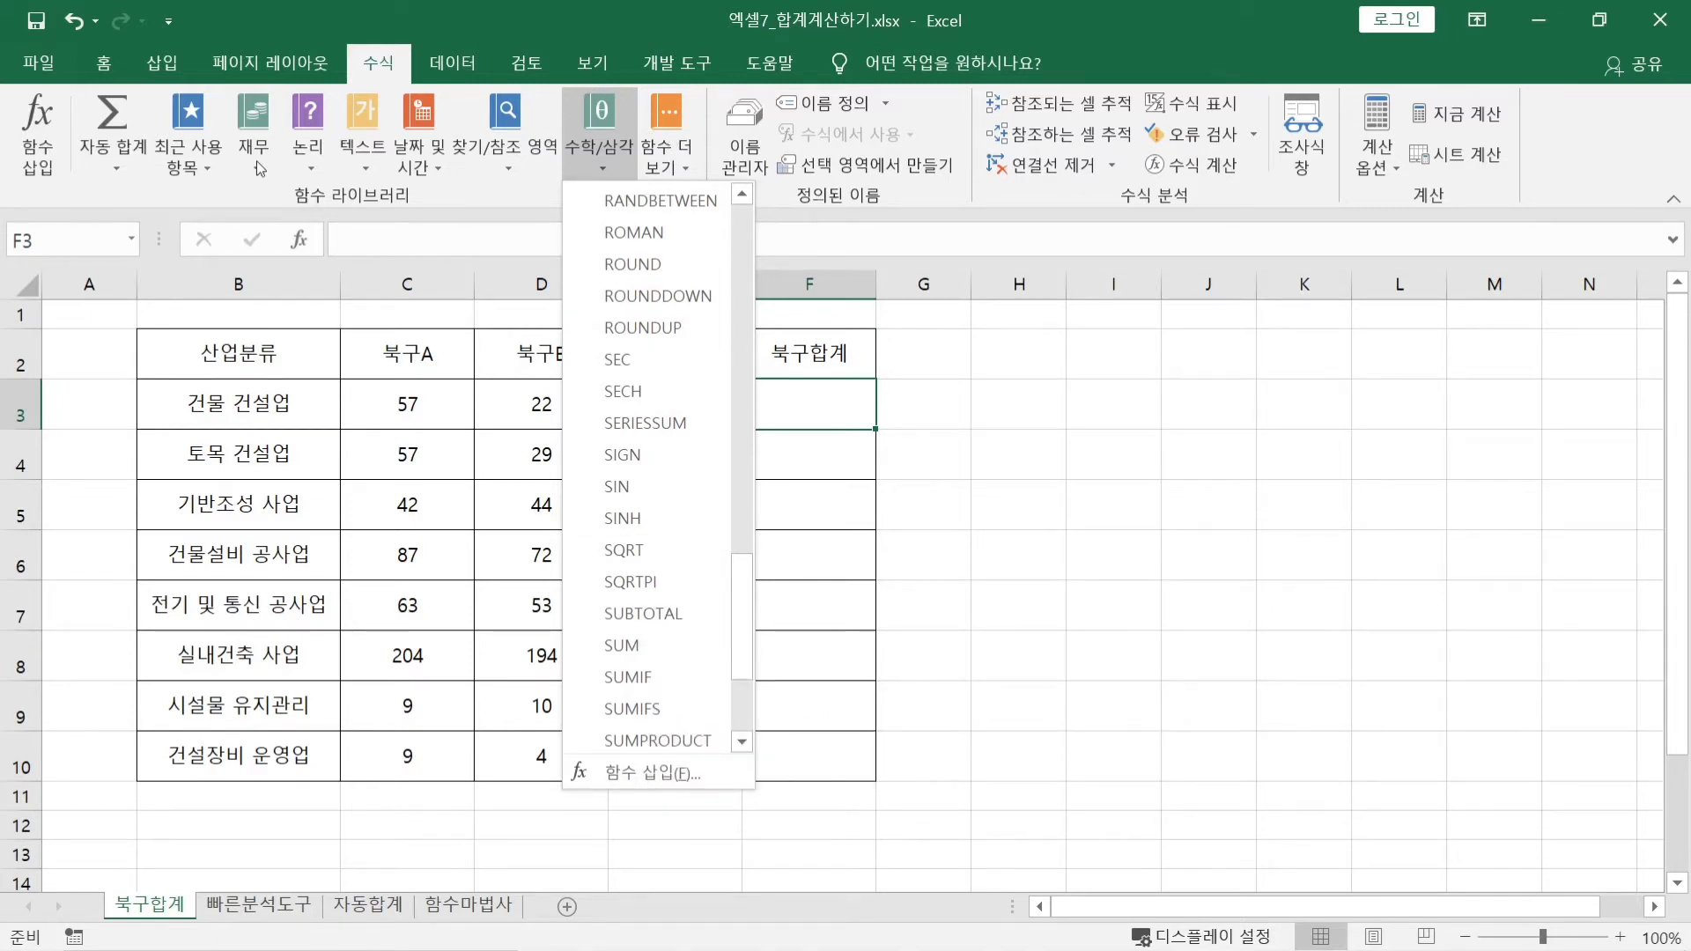
{"action": "mouse_move", "coordinate": [302, 158]}
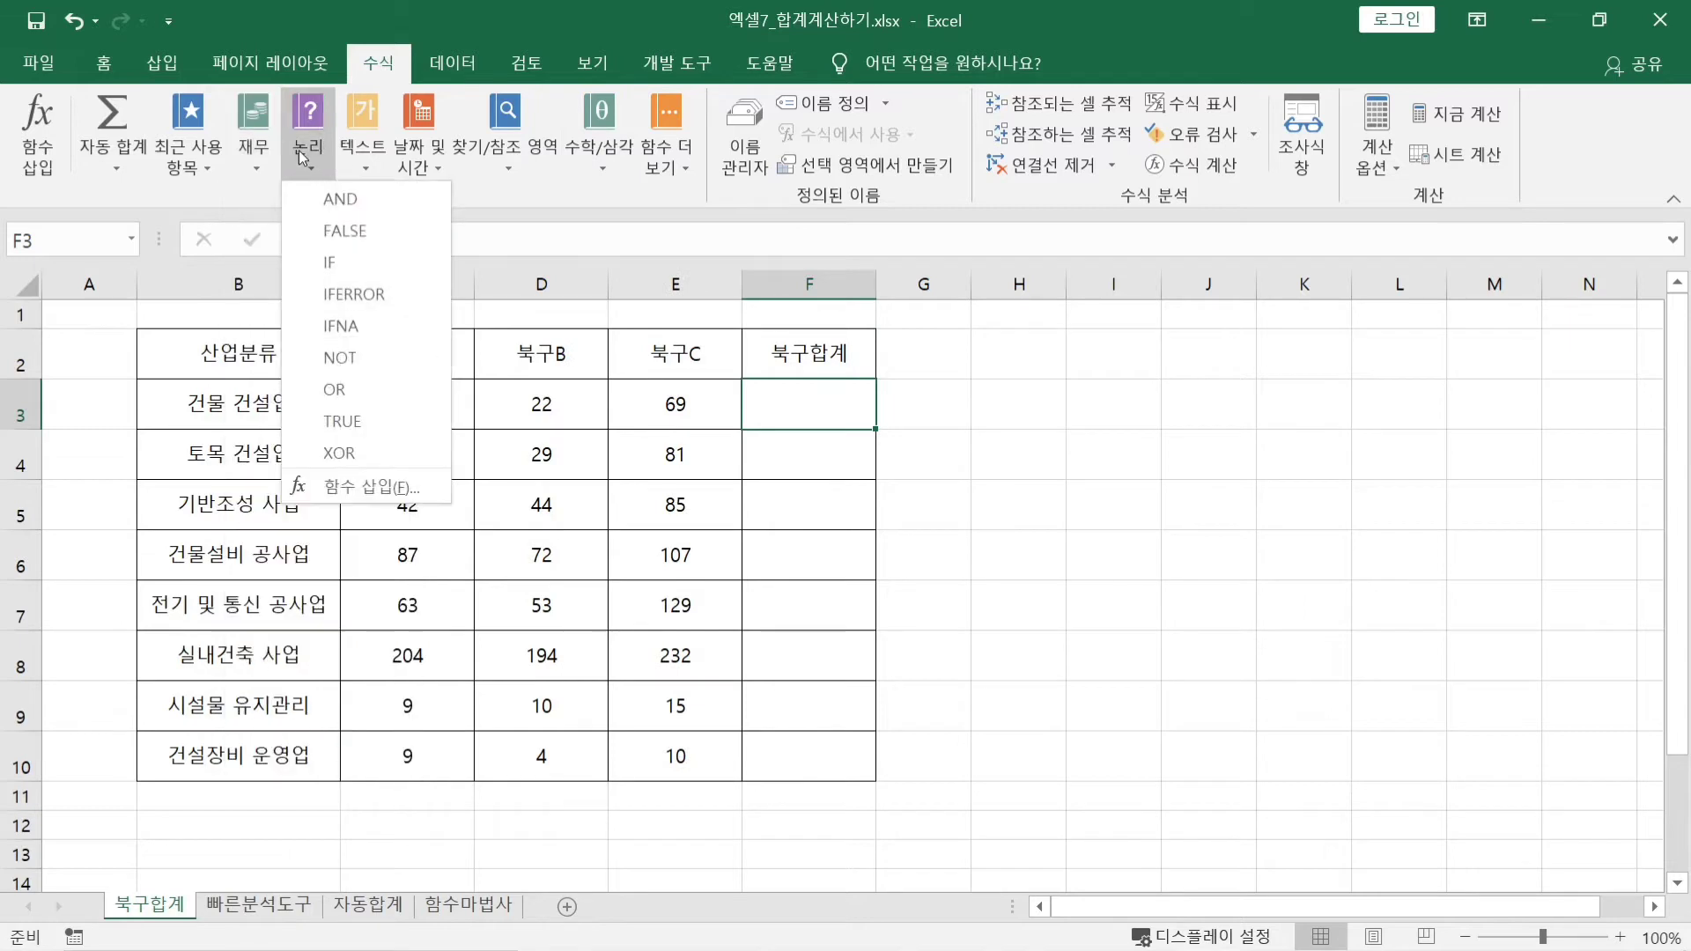
{"action": "mouse_move", "coordinate": [359, 159]}
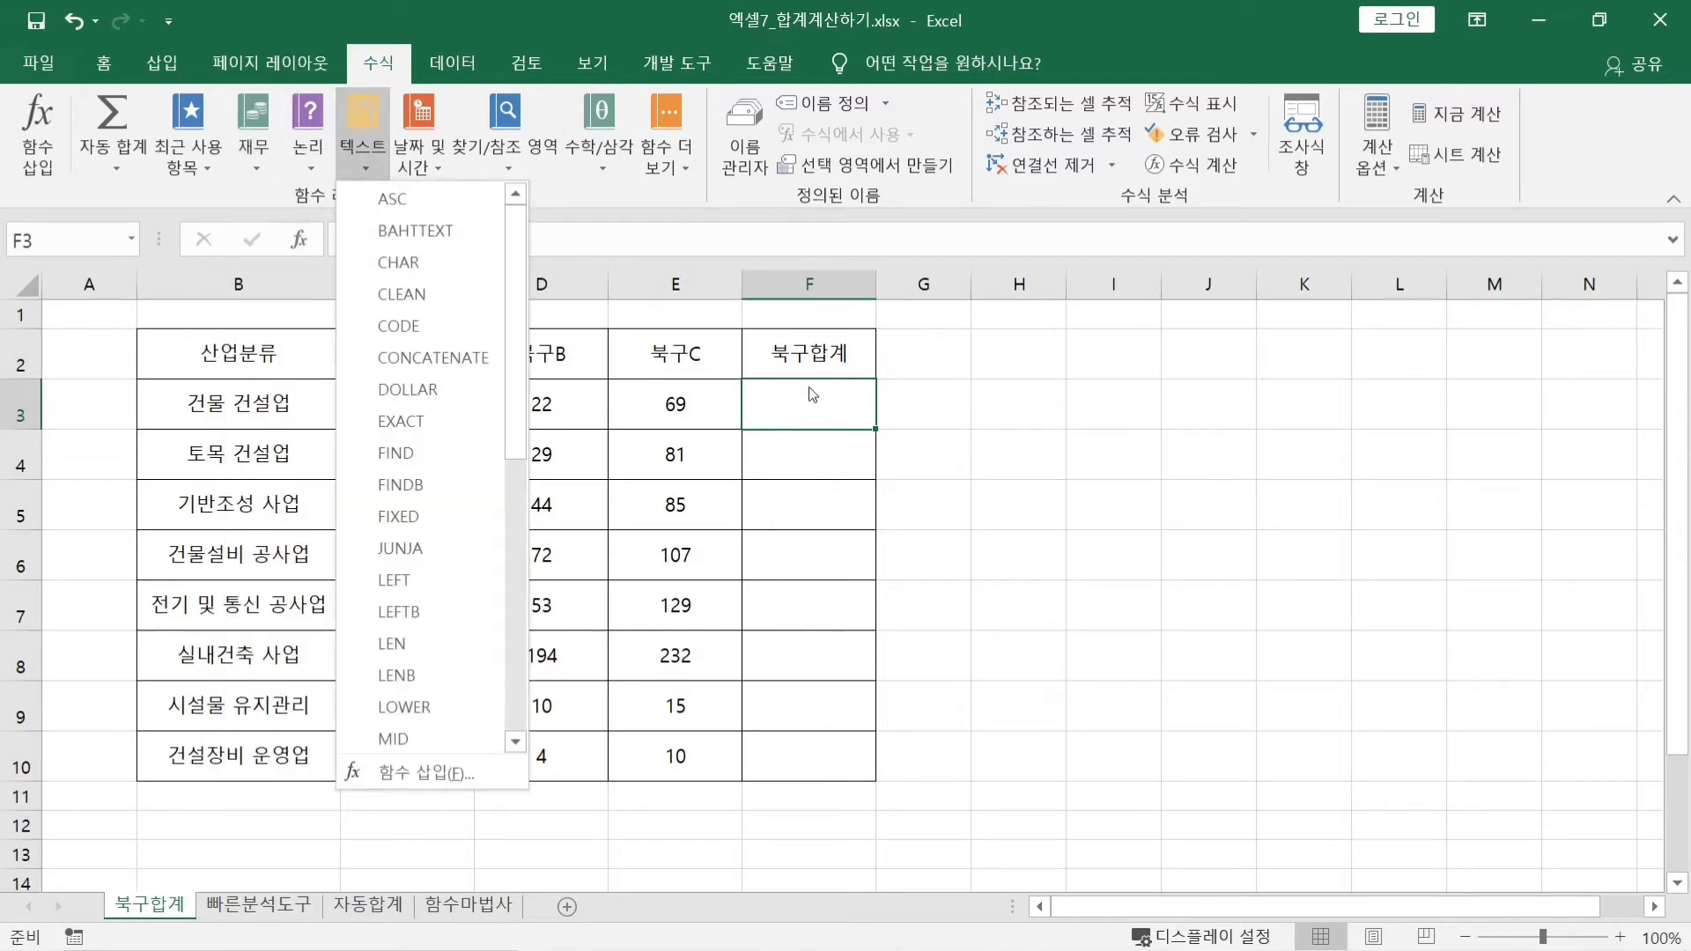
{"action": "left_click", "coordinate": [939, 413]}
{"action": "left_click", "coordinate": [940, 411]}
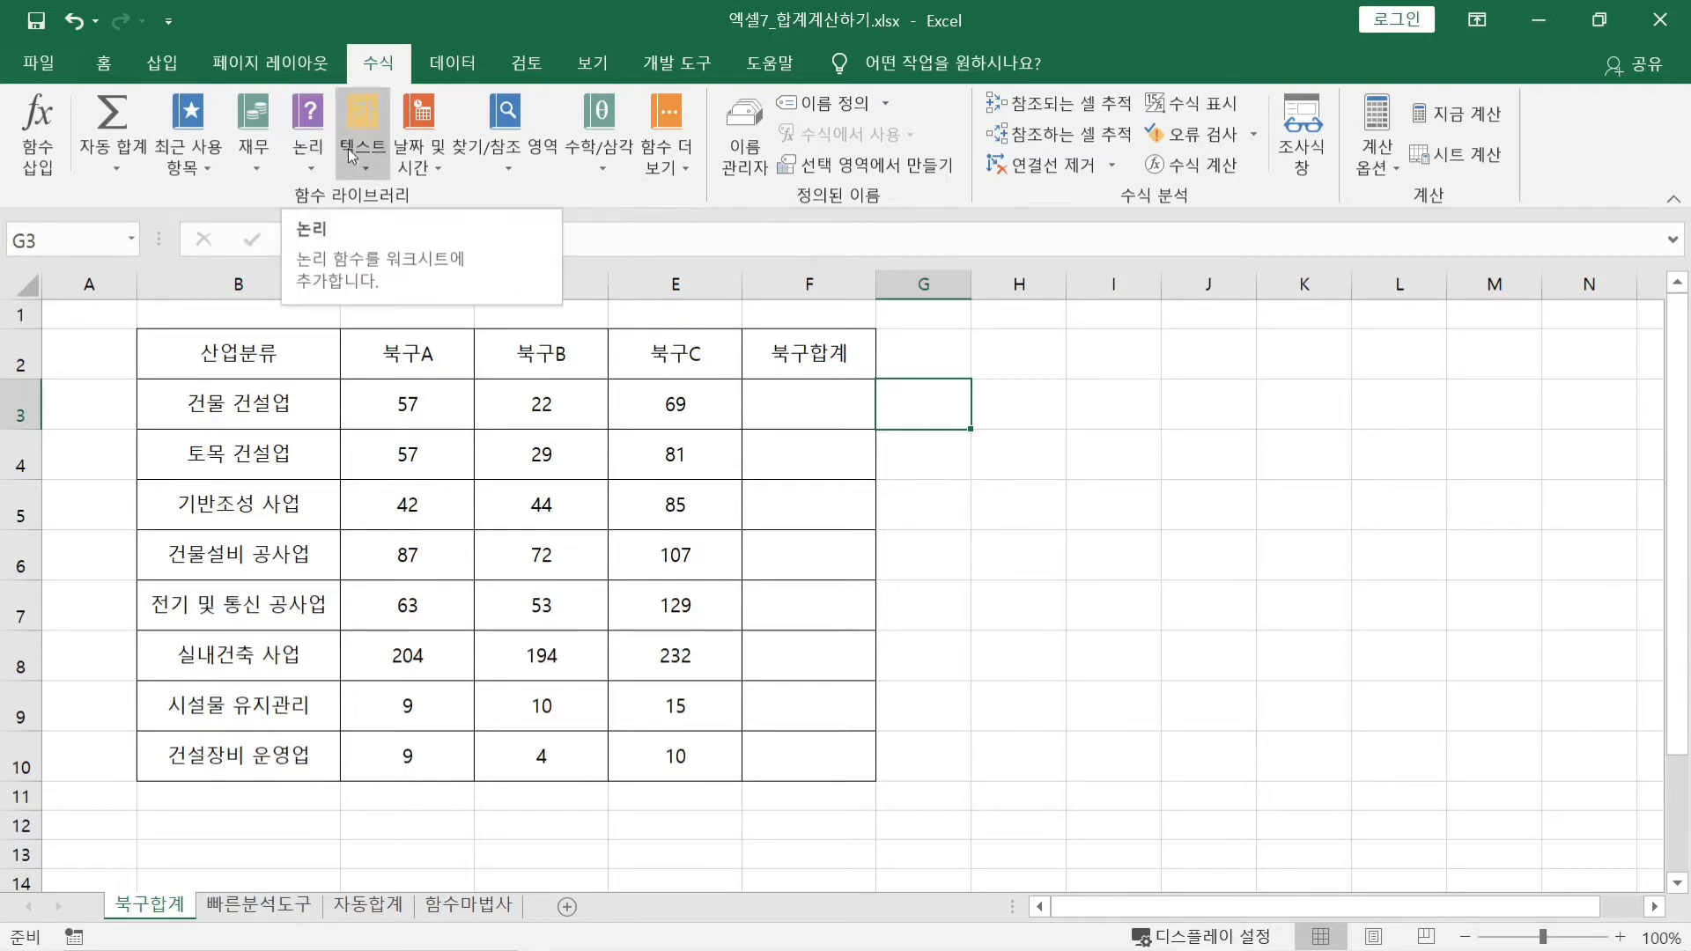
{"action": "left_click", "coordinate": [1022, 418]}
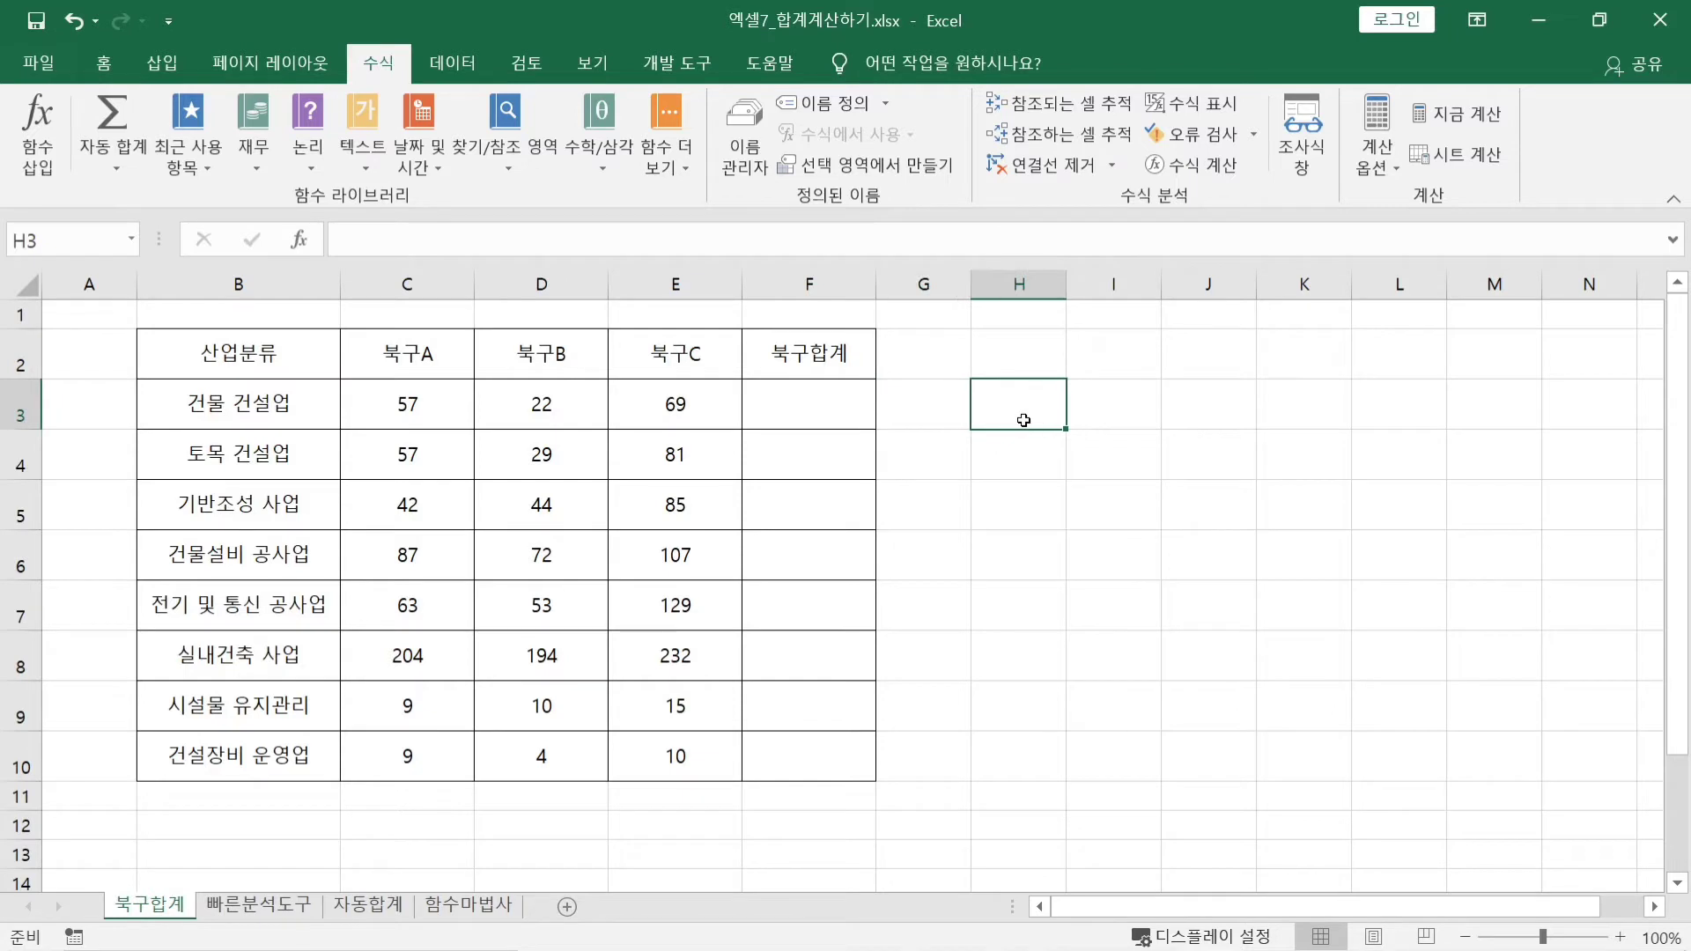
Start inserting a function in cell F3 and clear the placeholder text from the function search
{"action": "left_click", "coordinate": [838, 412]}
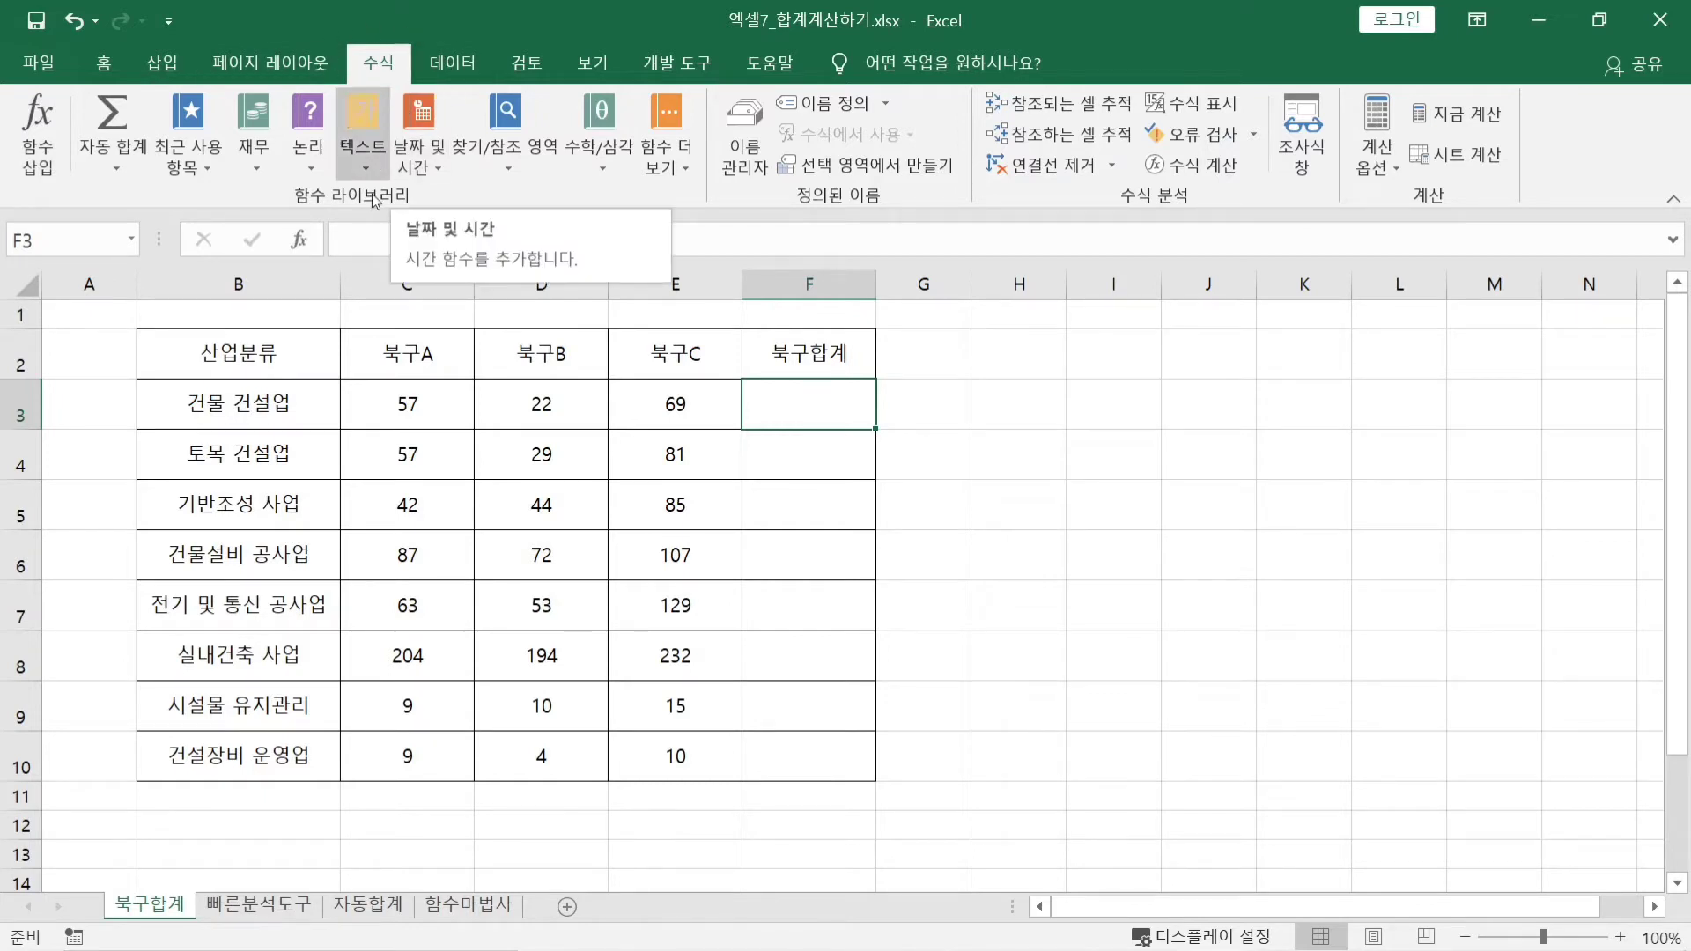
{"action": "left_click", "coordinate": [57, 155]}
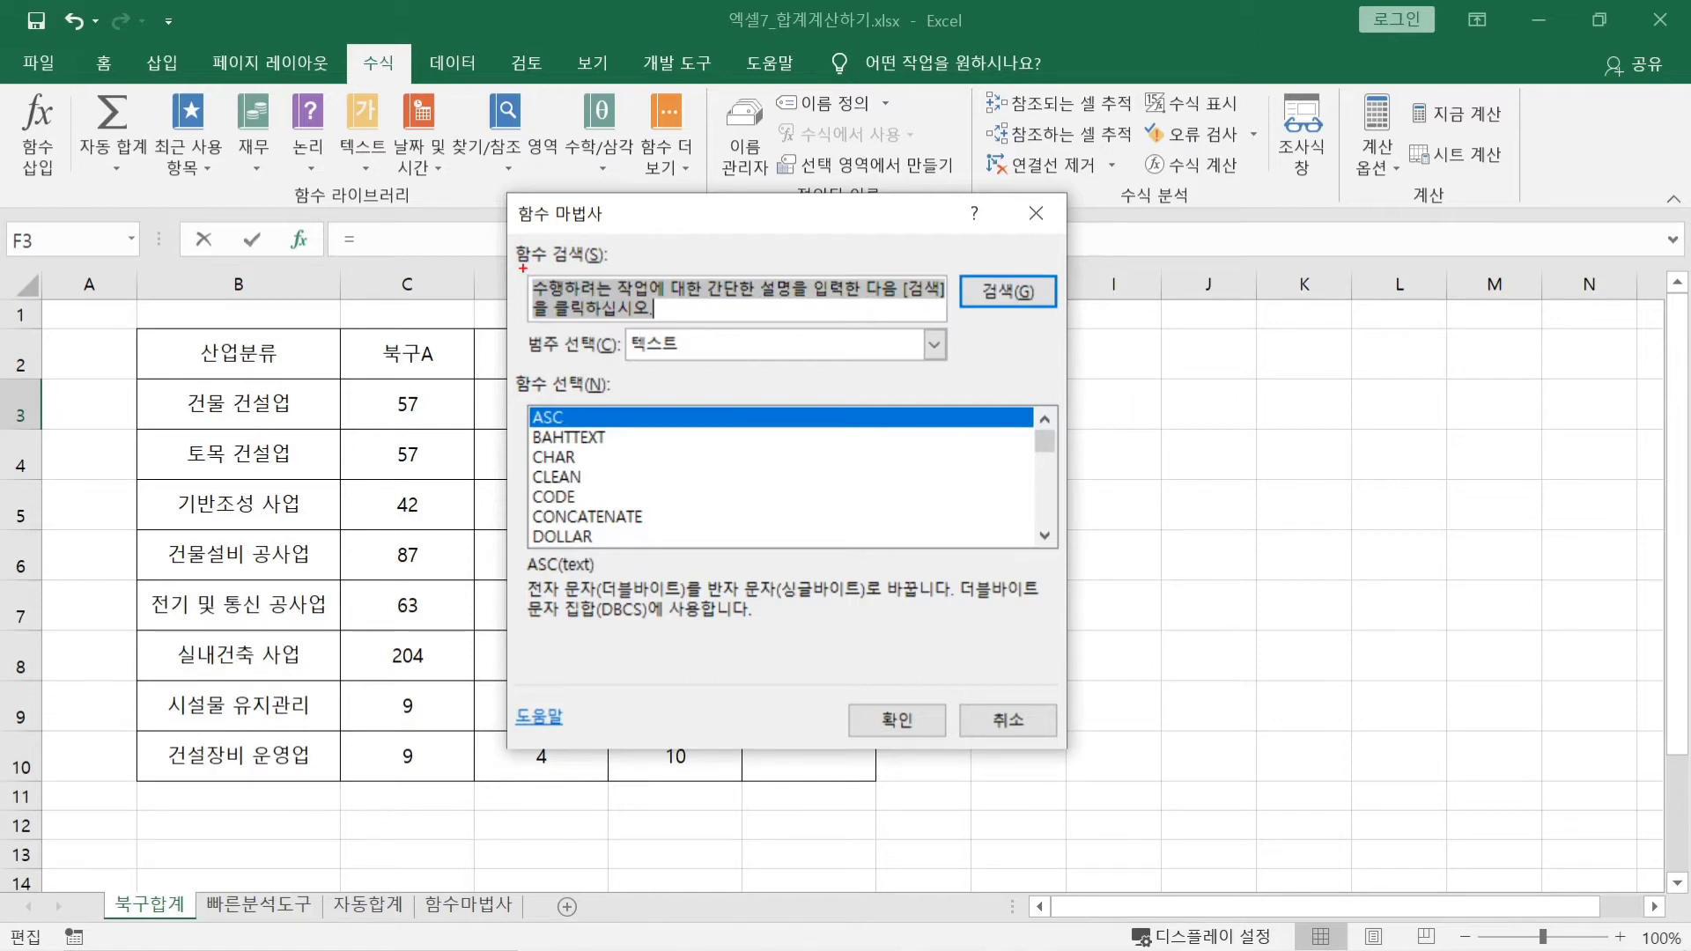
{"action": "mouse_move", "coordinate": [523, 268]}
{"action": "left_mouse_down"}
{"action": "mouse_move", "coordinate": [745, 325]}
{"action": "mouse_move", "coordinate": [968, 334]}
{"action": "left_mouse_up"}
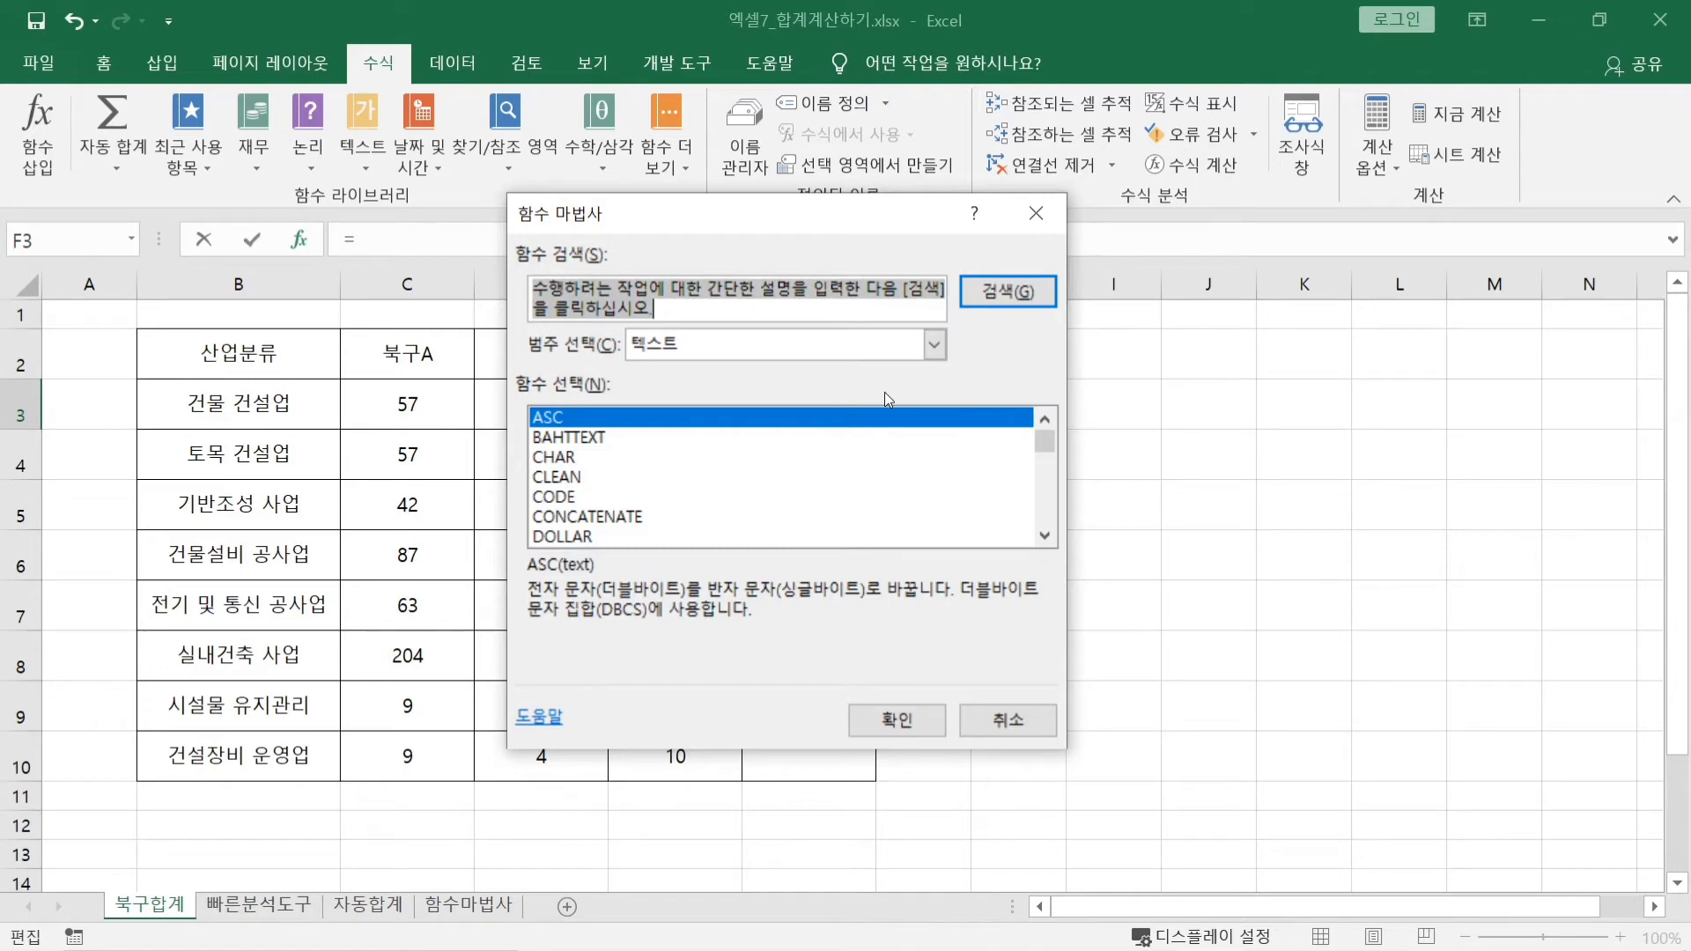
{"action": "key", "text": "BackSpace"}
{"action": "type", "text": "al"}
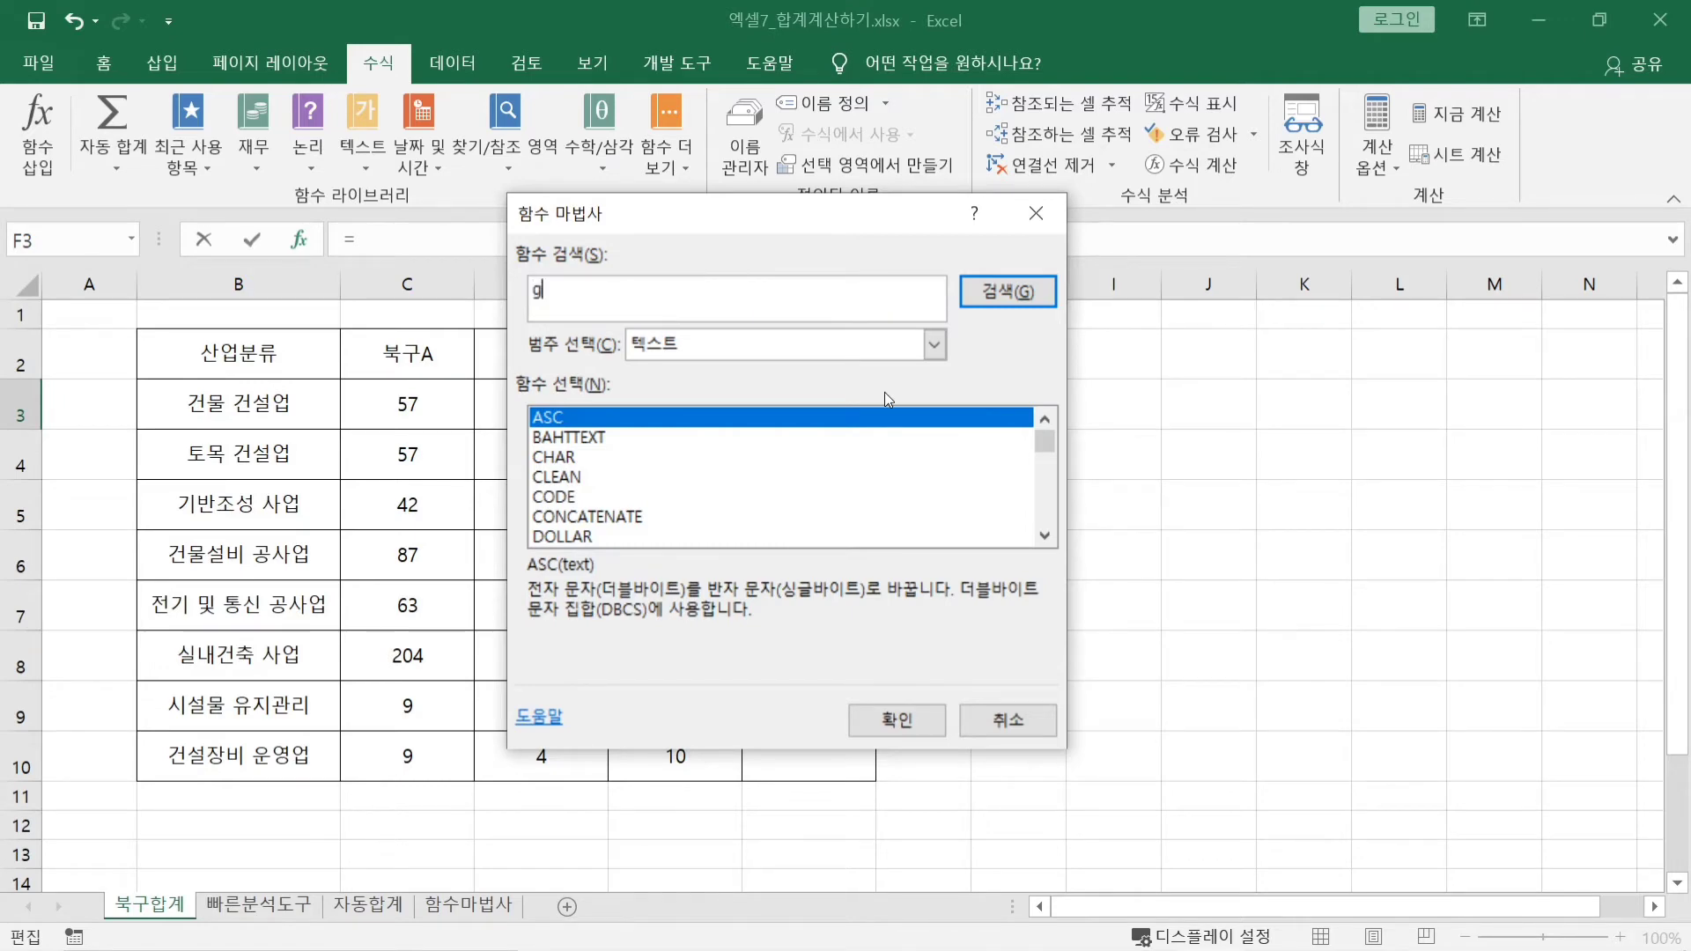
{"action": "key", "text": "BackSpace"}
{"action": "key", "text": "BackSpace"}
{"action": "type", "text": "합하다"}
{"action": "key", "text": "BackSpace"}
{"action": "key", "text": "BackSpace"}
{"action": "key", "text": "BackSpace"}
{"action": "key", "text": "BackSpace"}
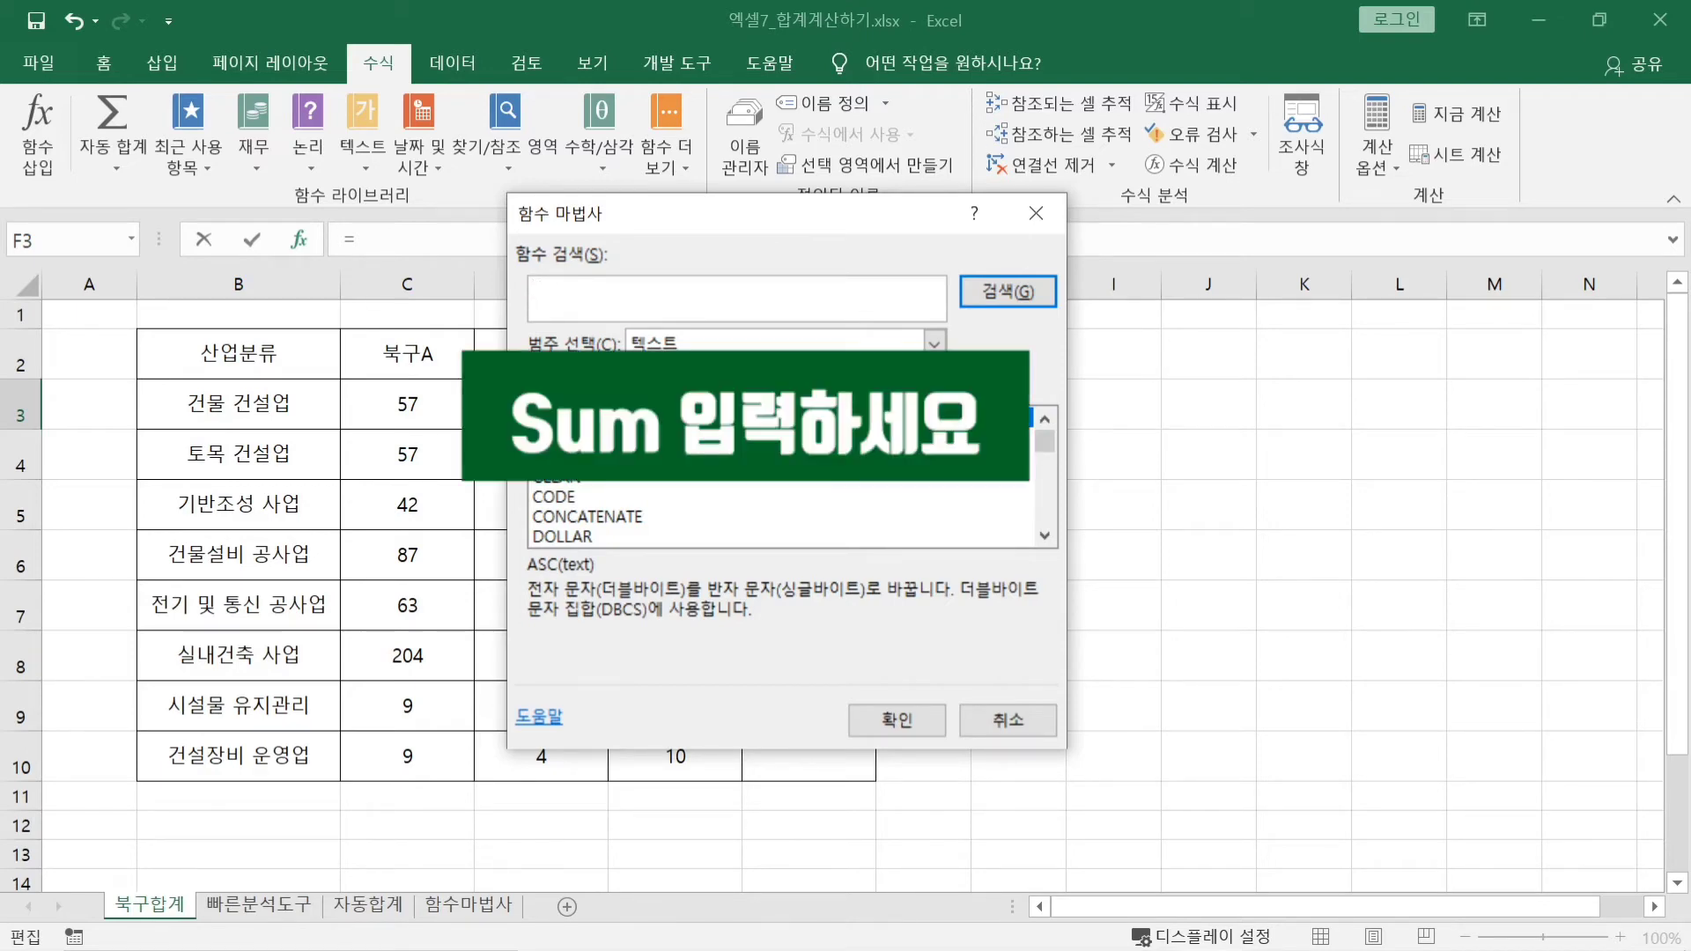
Search the function wizard for "sum"
{"action": "type", "text": "sum"}
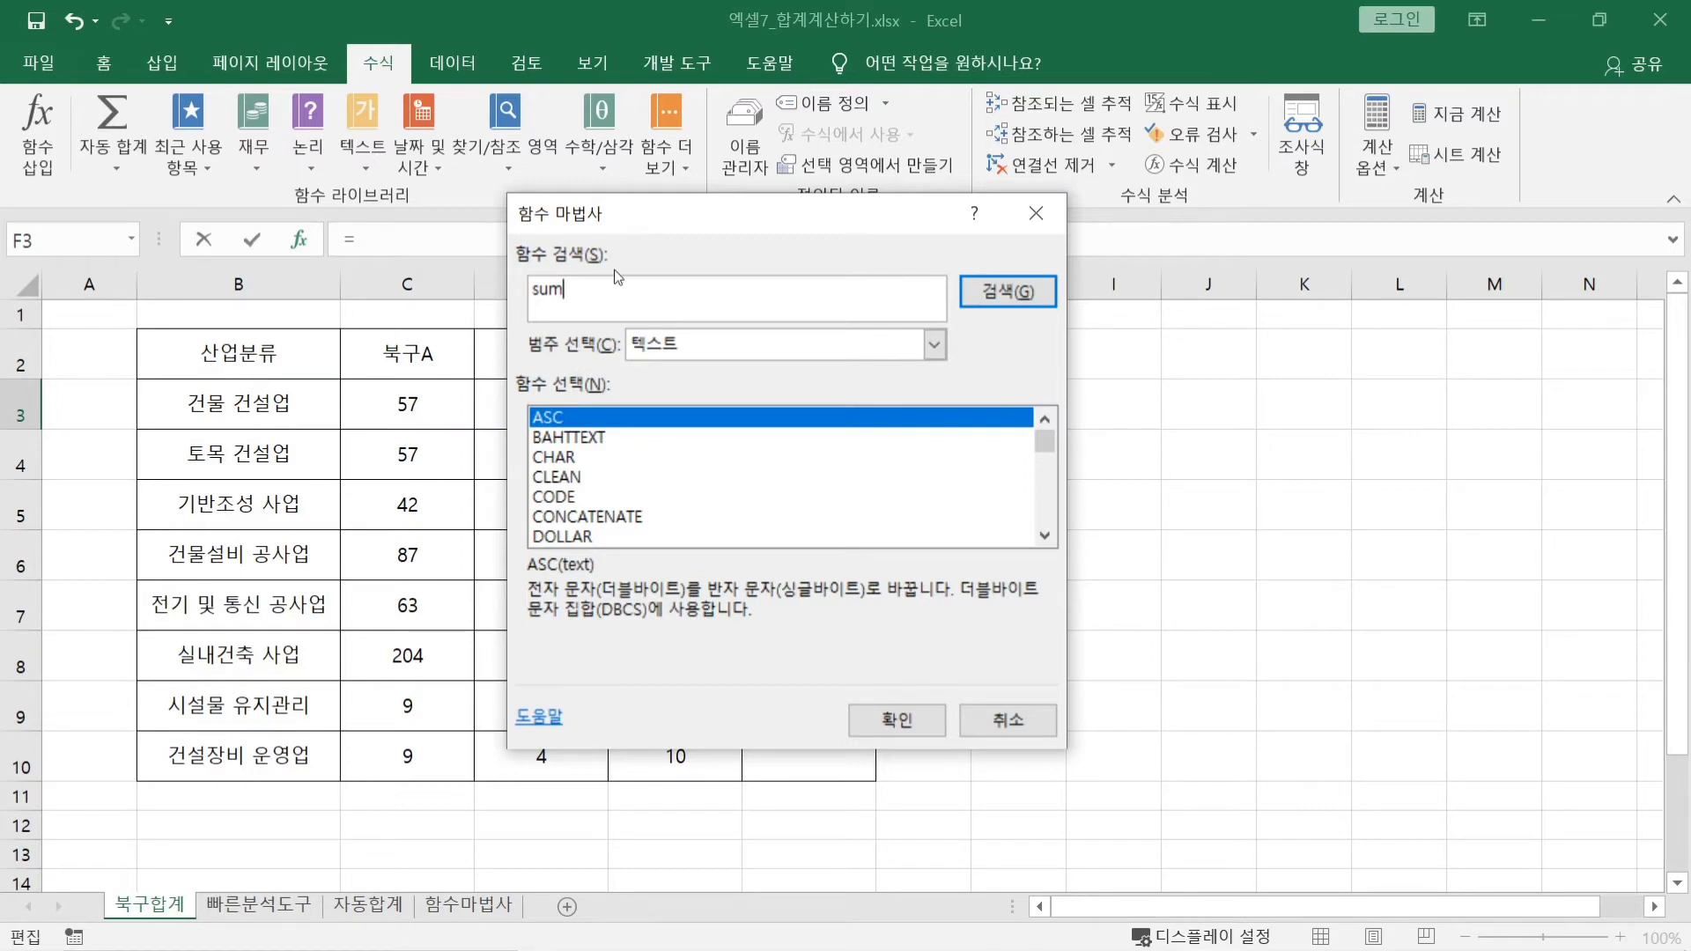
{"action": "left_click", "coordinate": [1026, 293]}
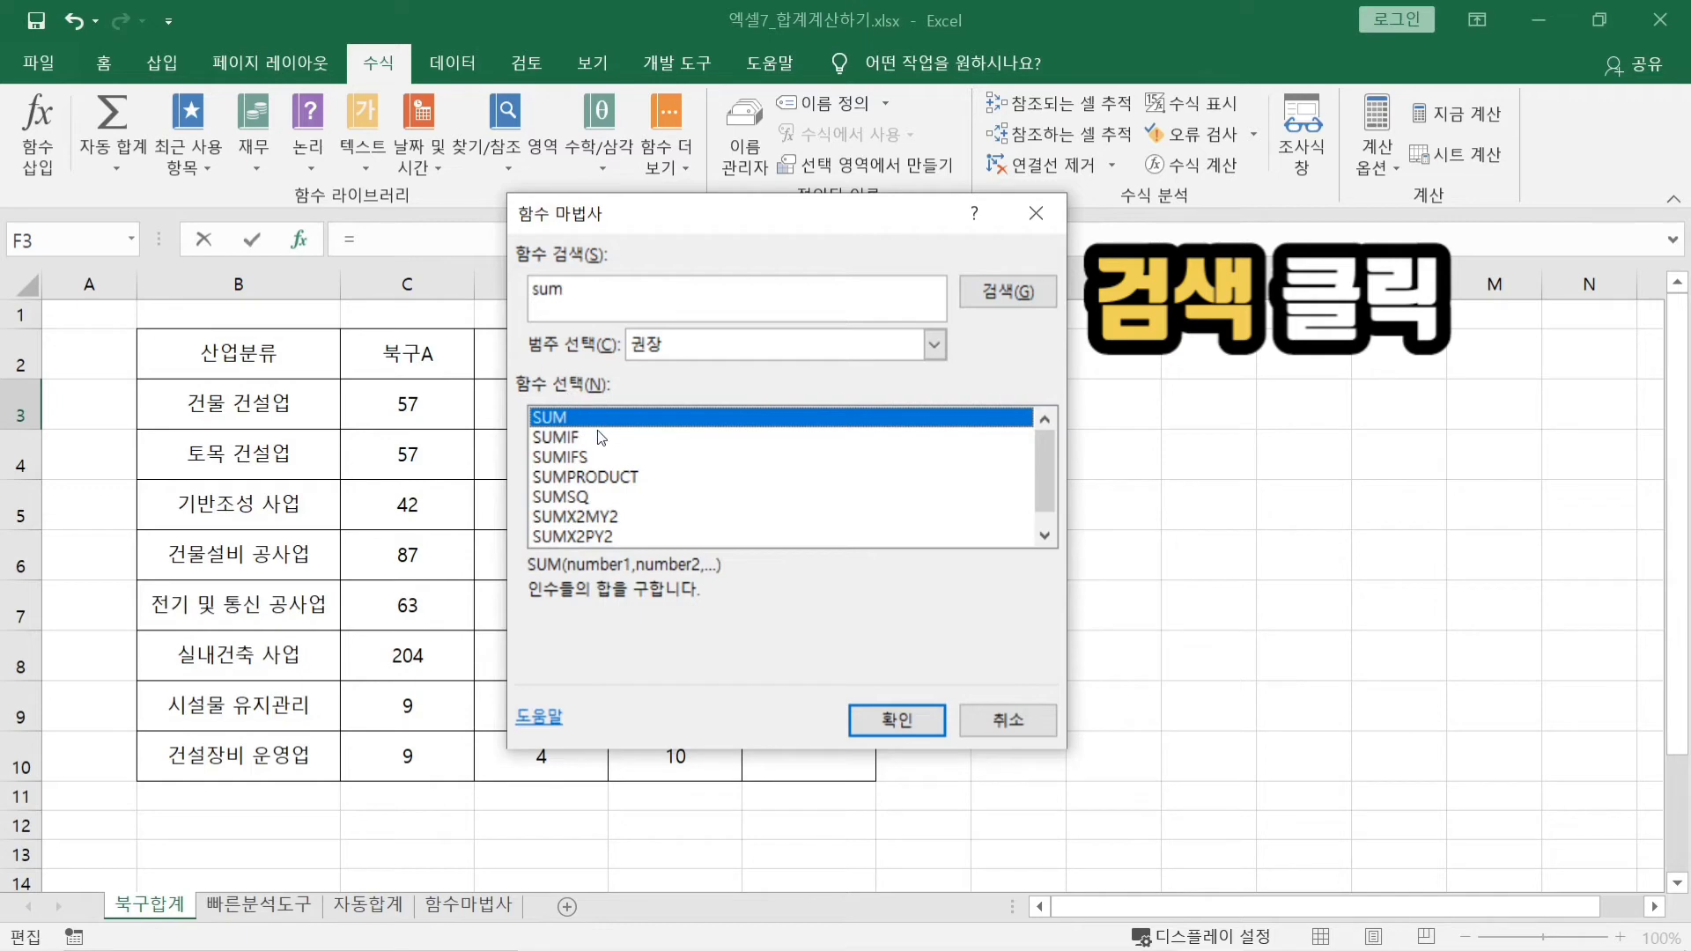
Replace the function search text with "합", run the search and look through the suggested functions
{"action": "left_click", "coordinate": [580, 300]}
{"action": "key", "text": "BackSpace"}
{"action": "key", "text": "BackSpace"}
{"action": "key", "text": "BackSpace"}
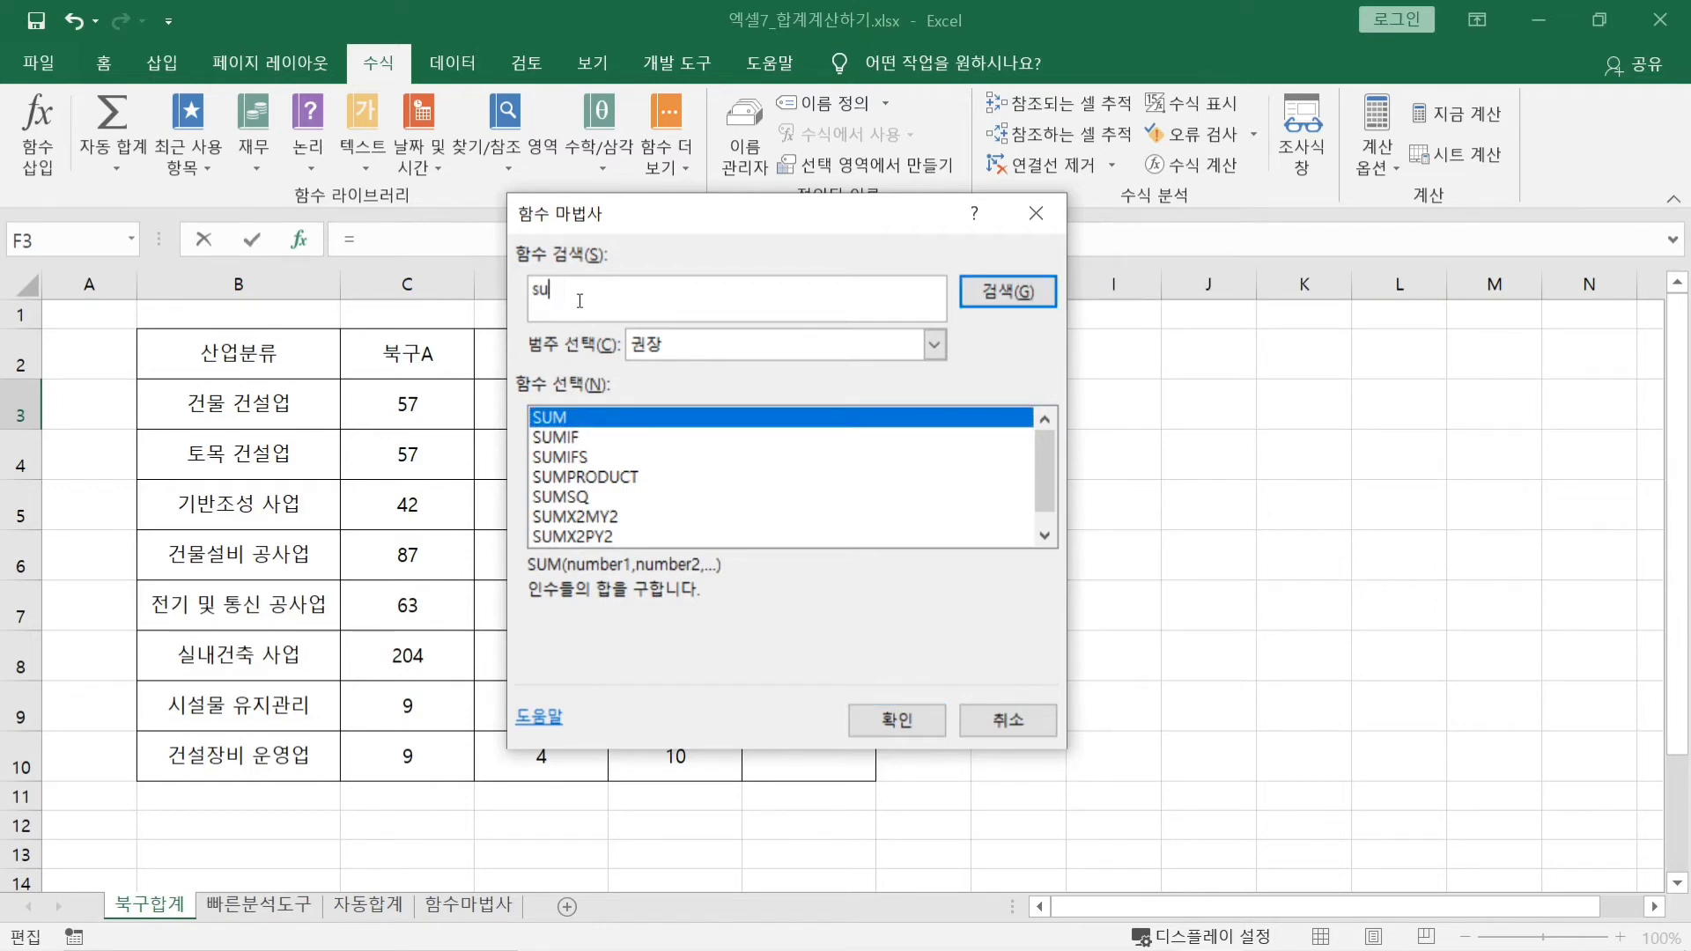
{"action": "type", "text": "g"}
{"action": "key", "text": "BackSpace"}
{"action": "type", "text": "하ㅂ"}
{"action": "left_click", "coordinate": [993, 291]}
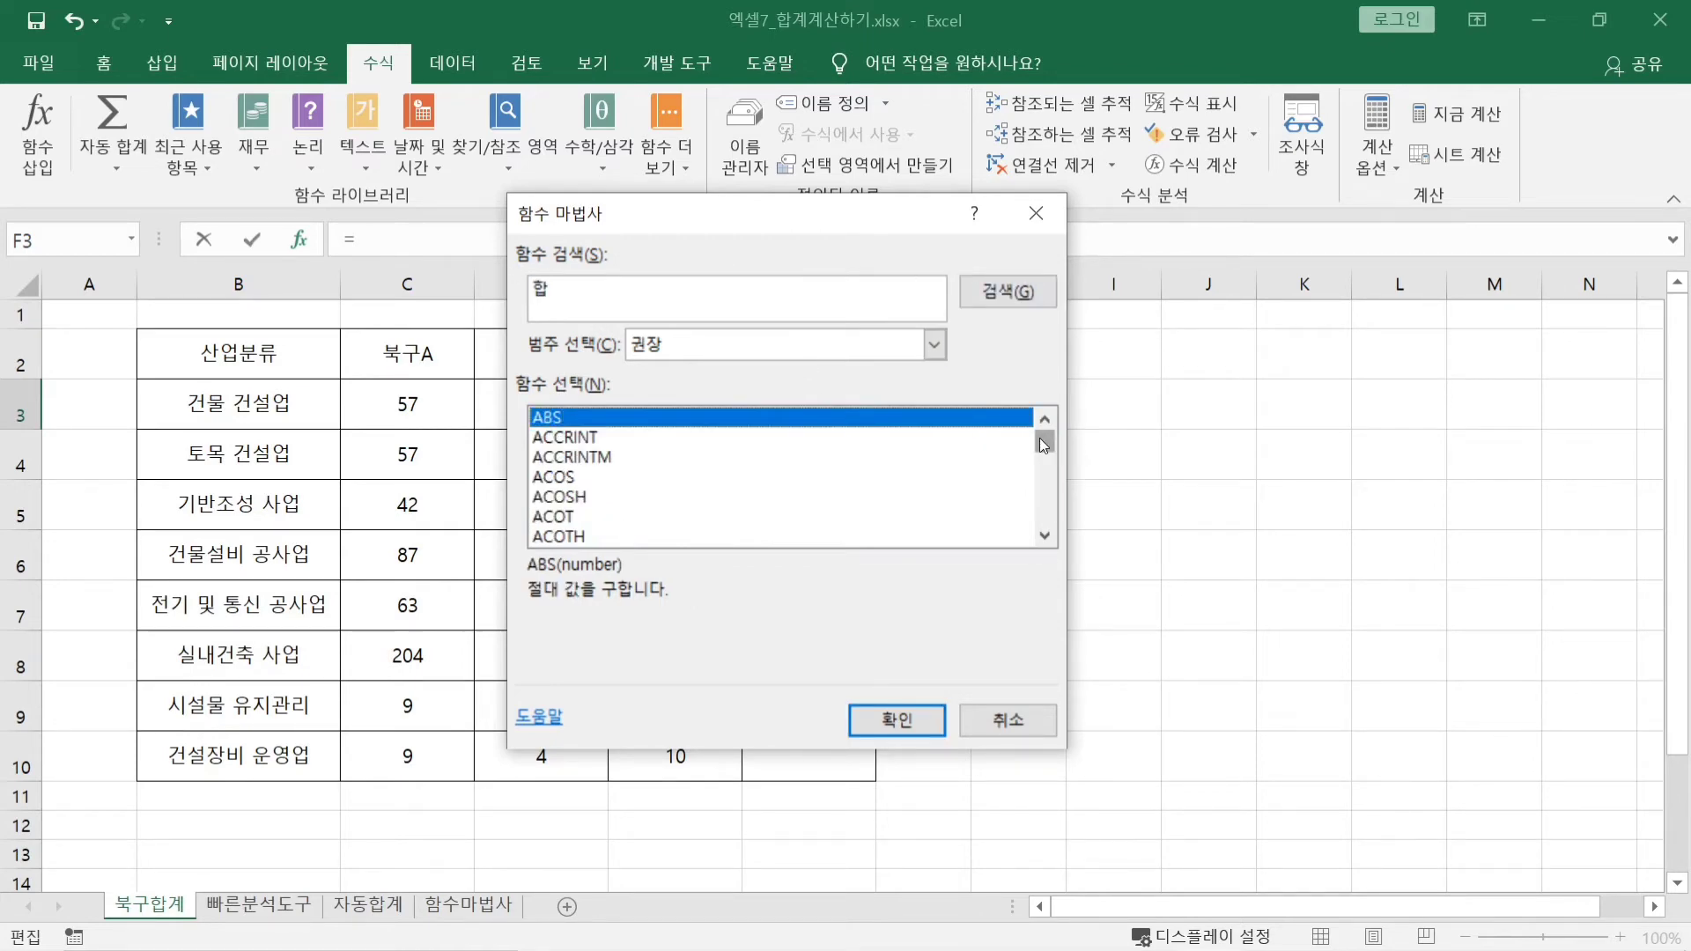
{"action": "mouse_move", "coordinate": [1040, 437]}
{"action": "left_mouse_down"}
{"action": "mouse_move", "coordinate": [1049, 515]}
{"action": "mouse_move", "coordinate": [1060, 417]}
{"action": "left_mouse_up"}
Search for functions with the keyword "평균" and select AVERAGE to read its description
{"action": "left_click", "coordinate": [572, 290]}
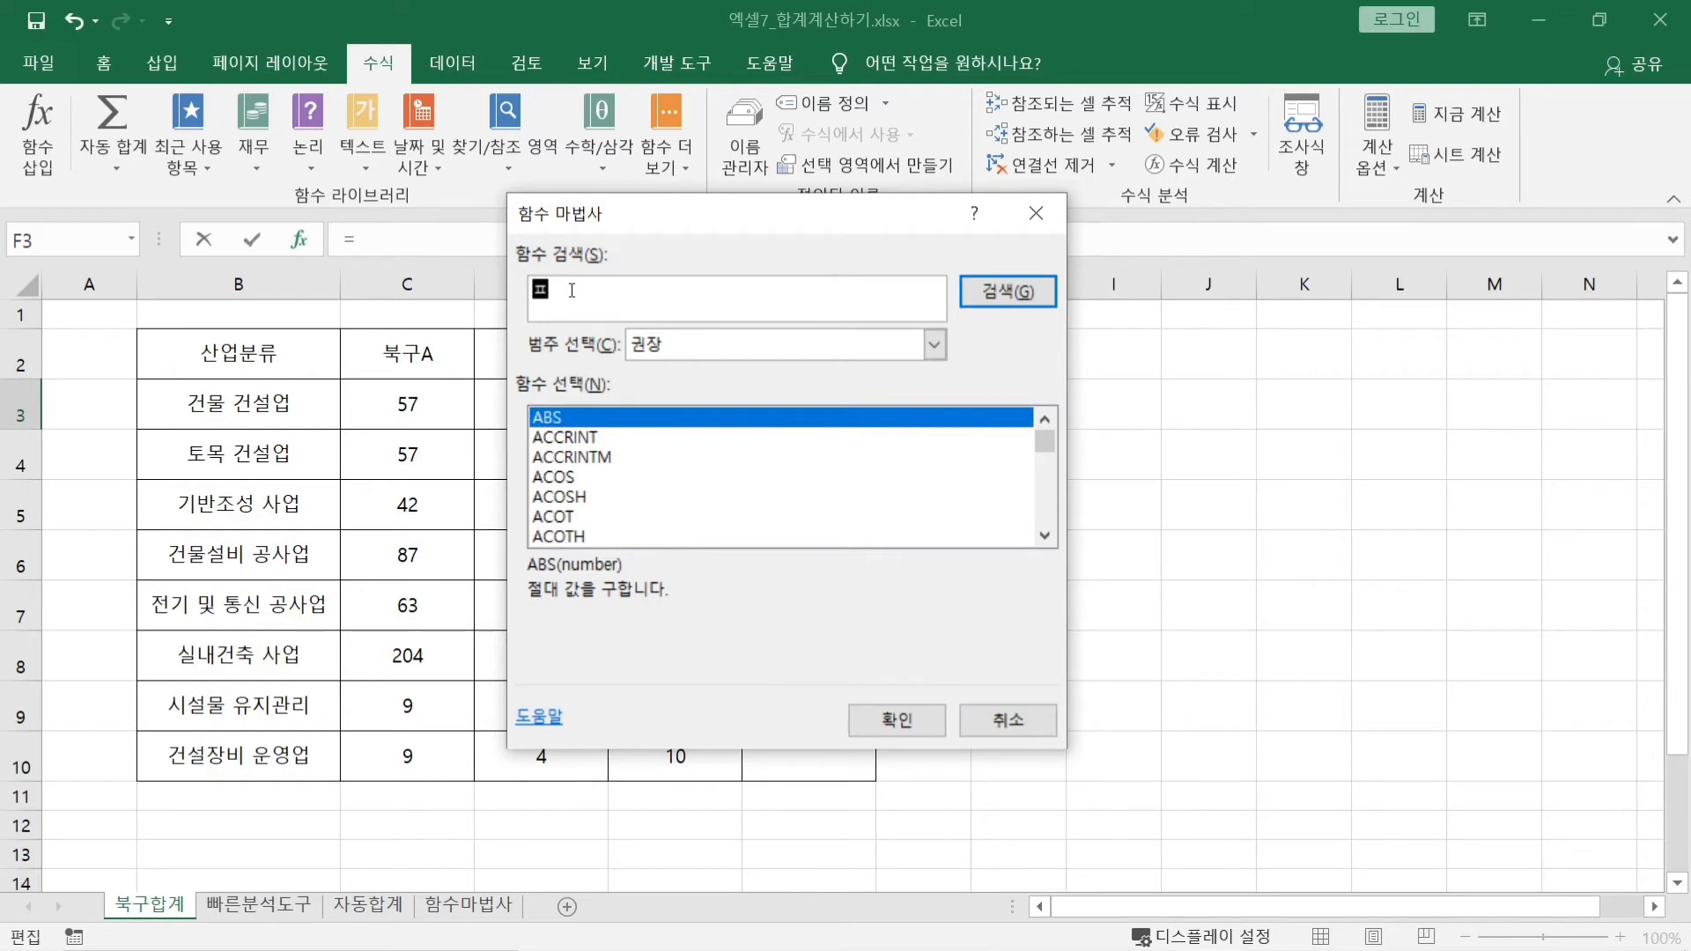
{"action": "key", "text": "BackSpace"}
{"action": "key", "text": "BackSpace"}
{"action": "type", "text": "평균"}
{"action": "left_click", "coordinate": [1013, 295]}
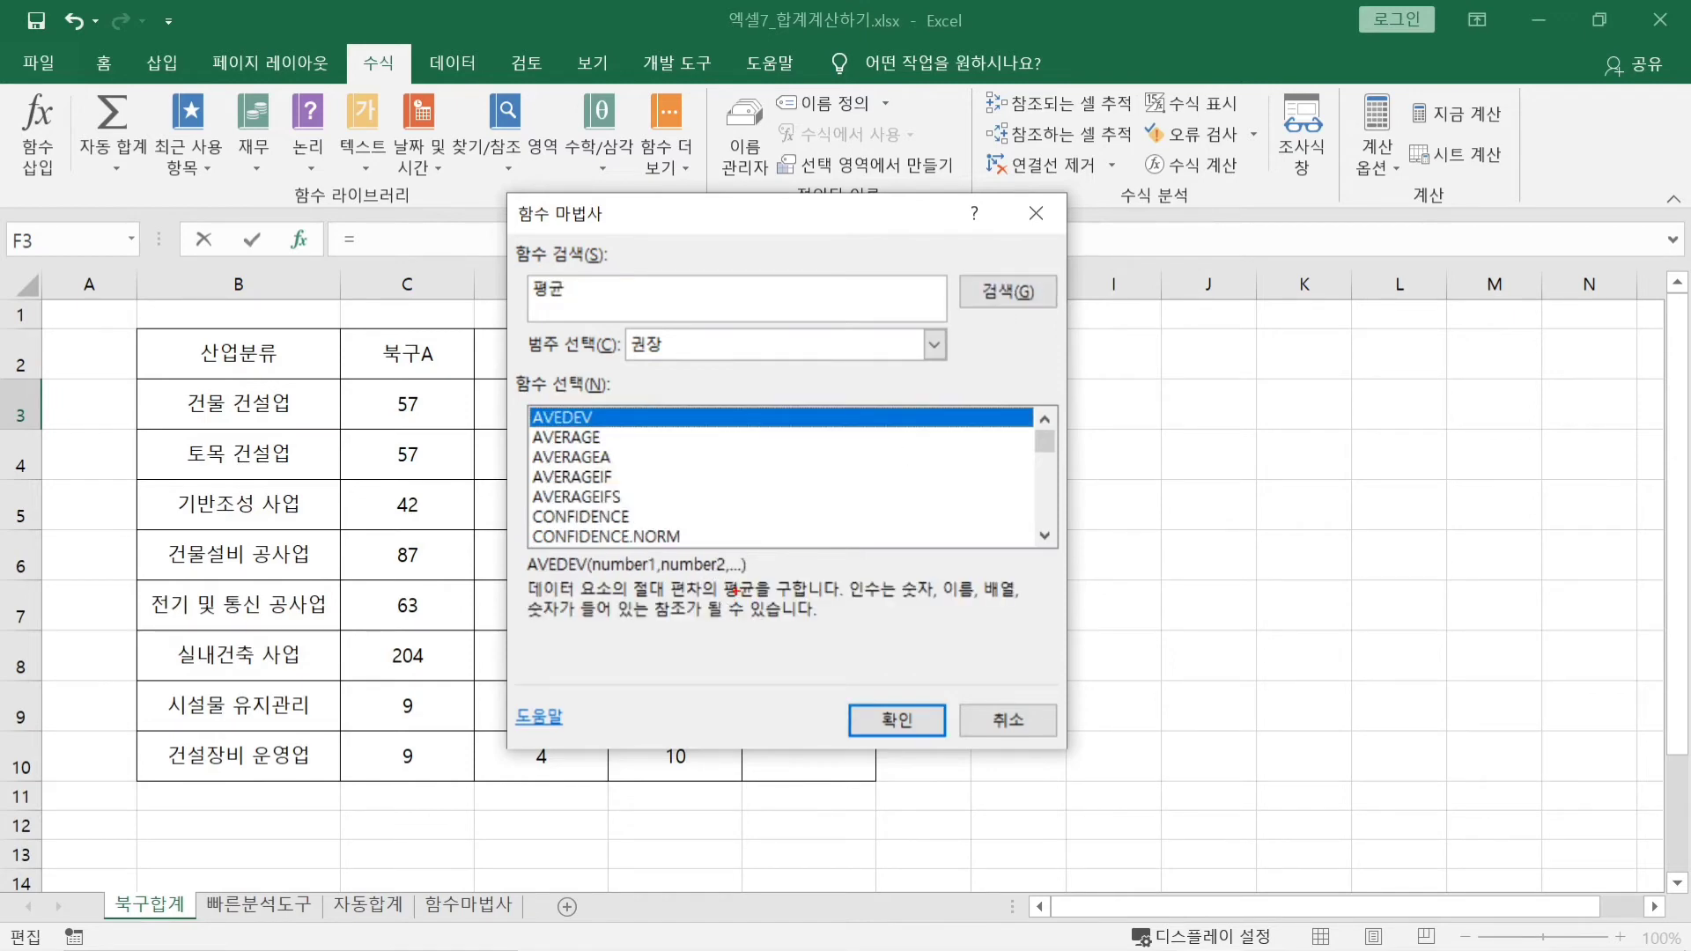
{"action": "left_click_drag", "start_coordinate": [712, 571], "coordinate": [770, 608]}
{"action": "mouse_move", "coordinate": [597, 440]}
{"action": "left_mouse_down"}
{"action": "mouse_move", "coordinate": [617, 555]}
{"action": "mouse_move", "coordinate": [601, 544]}
{"action": "mouse_move", "coordinate": [676, 515]}
{"action": "left_mouse_up"}
{"action": "key", "text": "Escape"}
{"action": "left_click", "coordinate": [579, 441]}
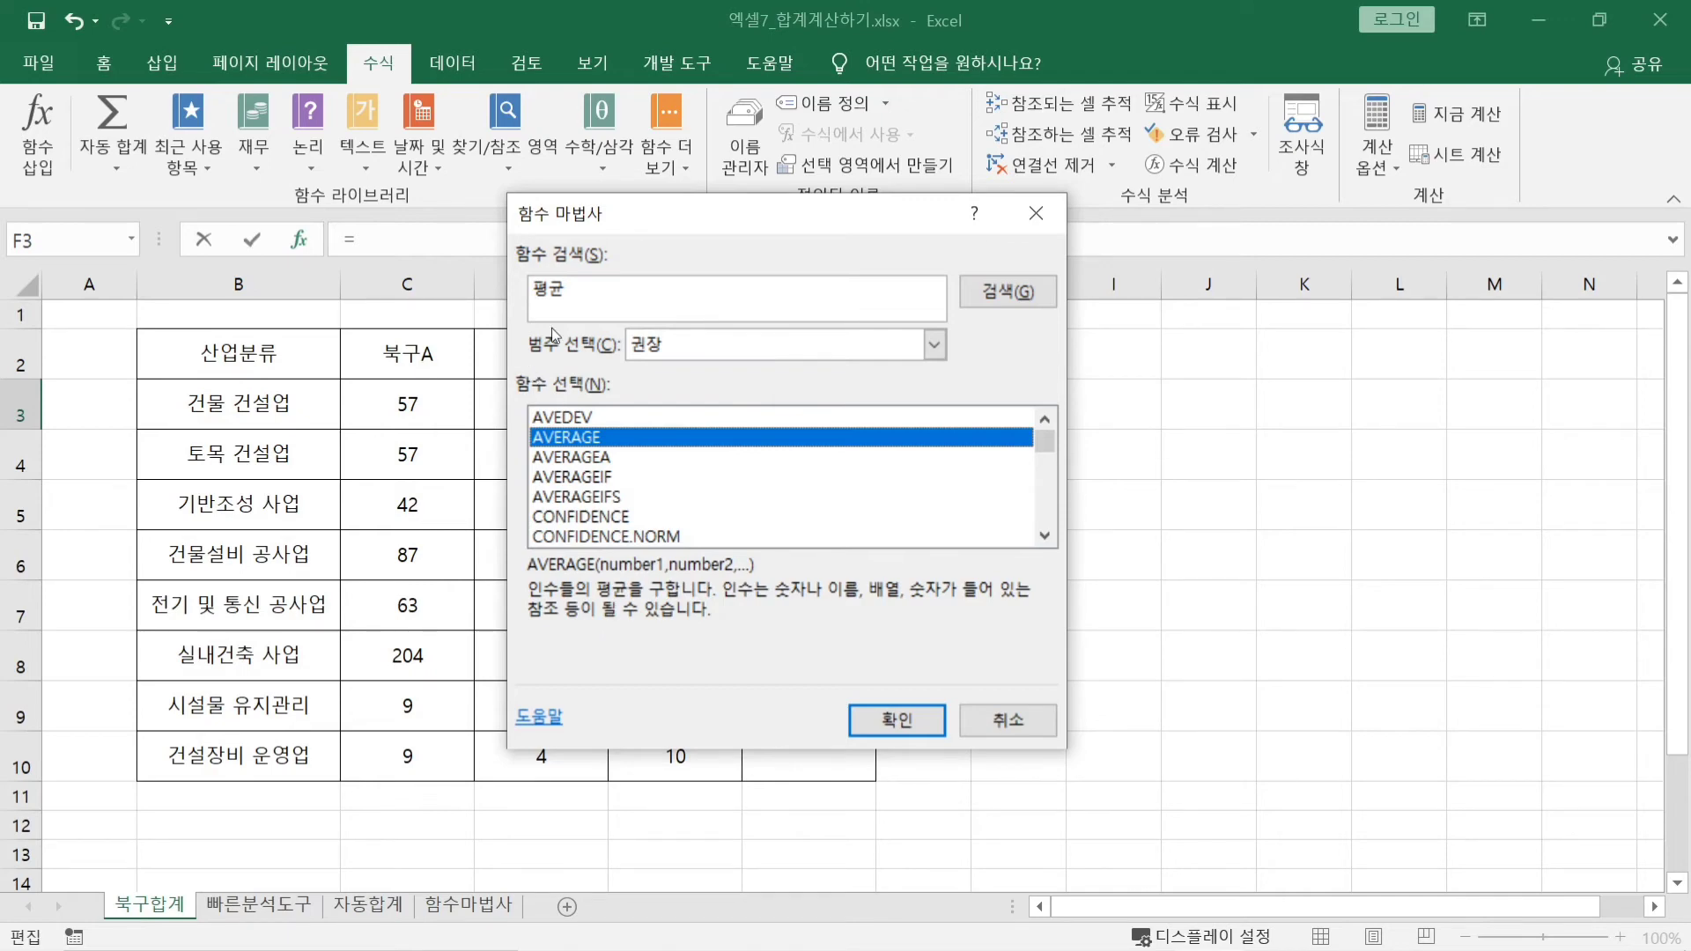
Replace the search keyword "평균" with "sum" and run the function search again
{"action": "left_click", "coordinate": [572, 291]}
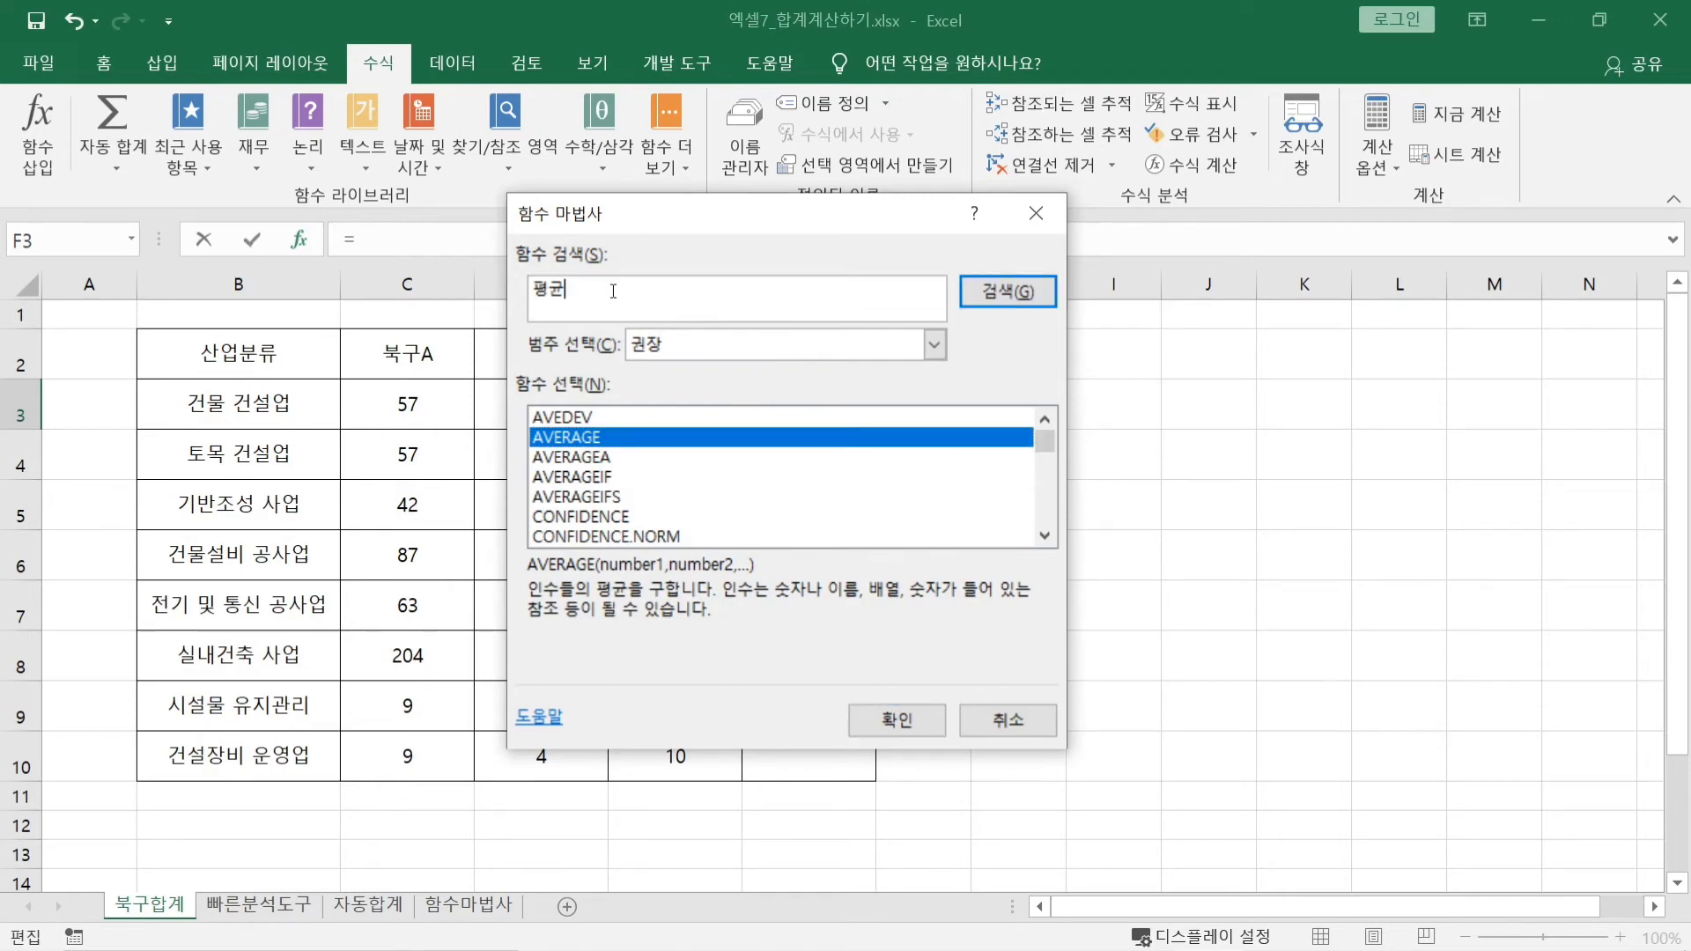
{"action": "key", "text": "BackSpace"}
{"action": "key", "text": "BackSpace"}
{"action": "type", "text": "sum"}
{"action": "left_click", "coordinate": [1000, 298]}
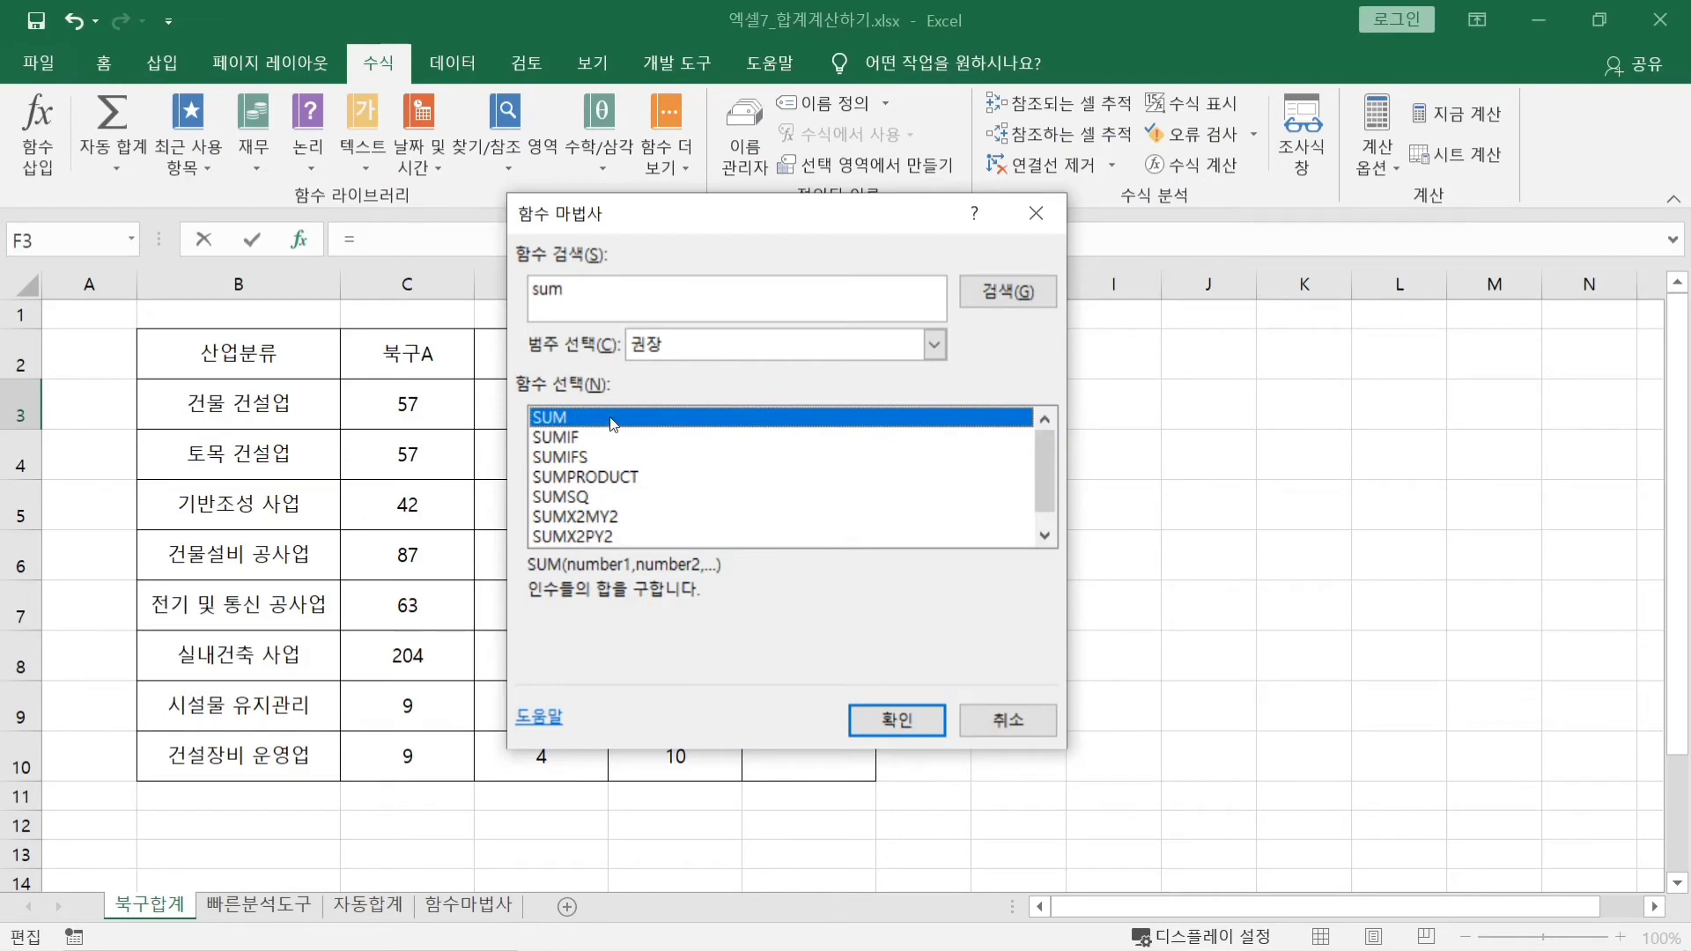
Read the descriptions of SUMIF, SUMPRODUCT and SUMSQ, and return the selection to SUM
{"action": "left_click", "coordinate": [577, 437]}
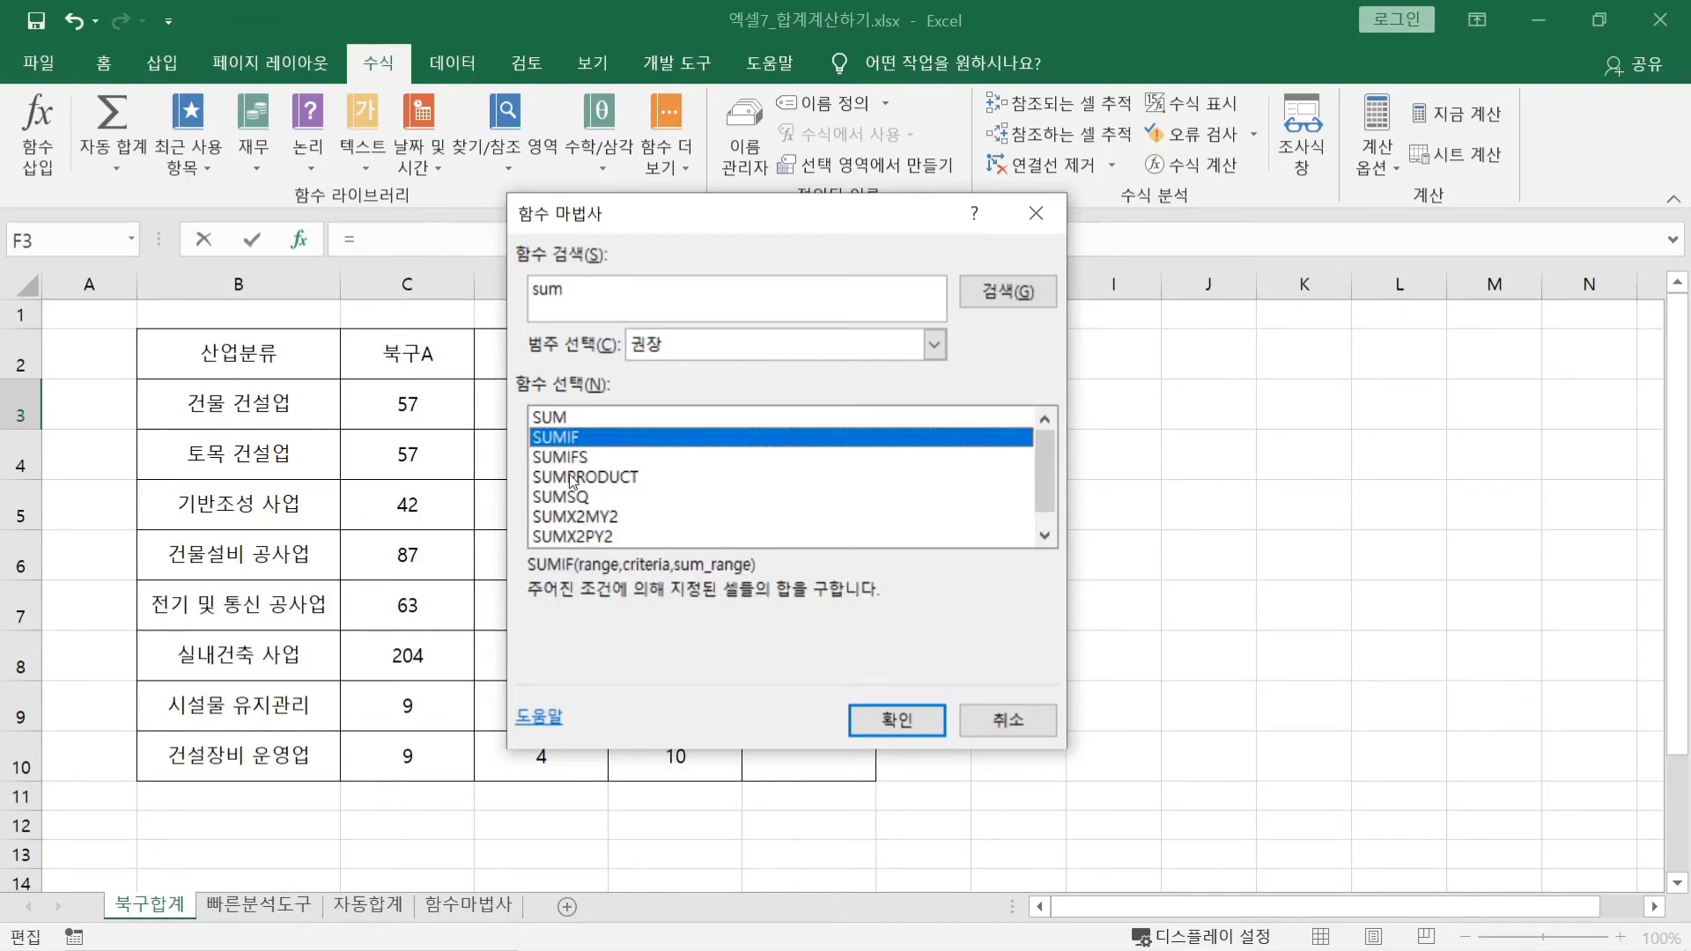
{"action": "left_click", "coordinate": [570, 477]}
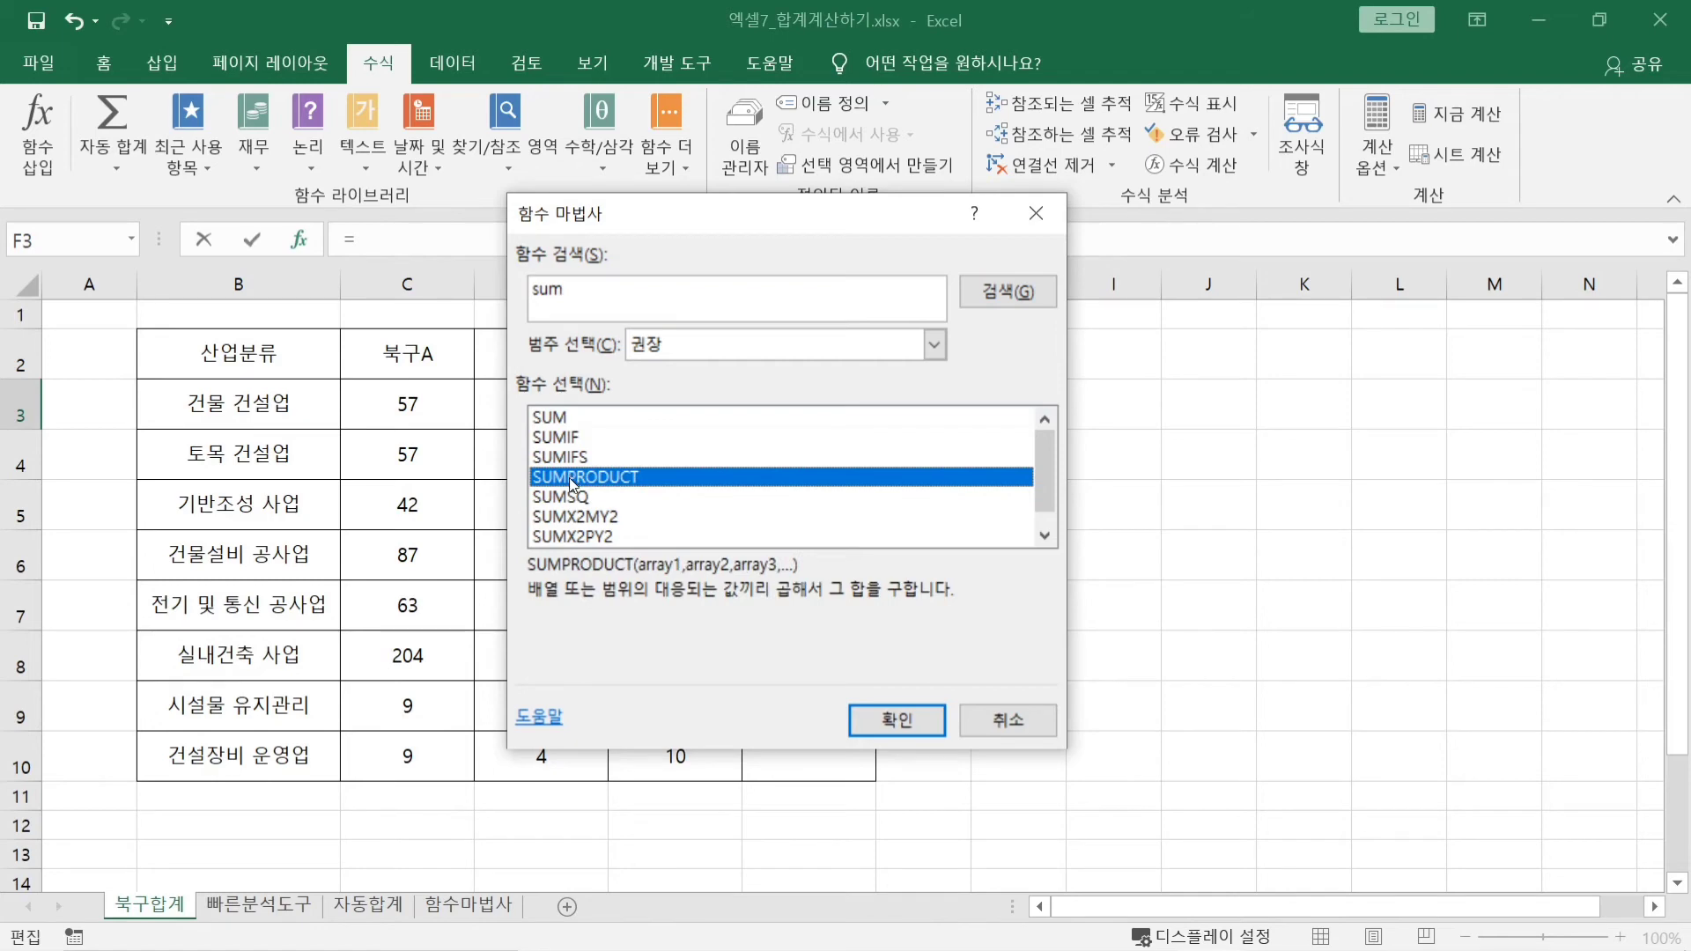
{"action": "left_click", "coordinate": [569, 496]}
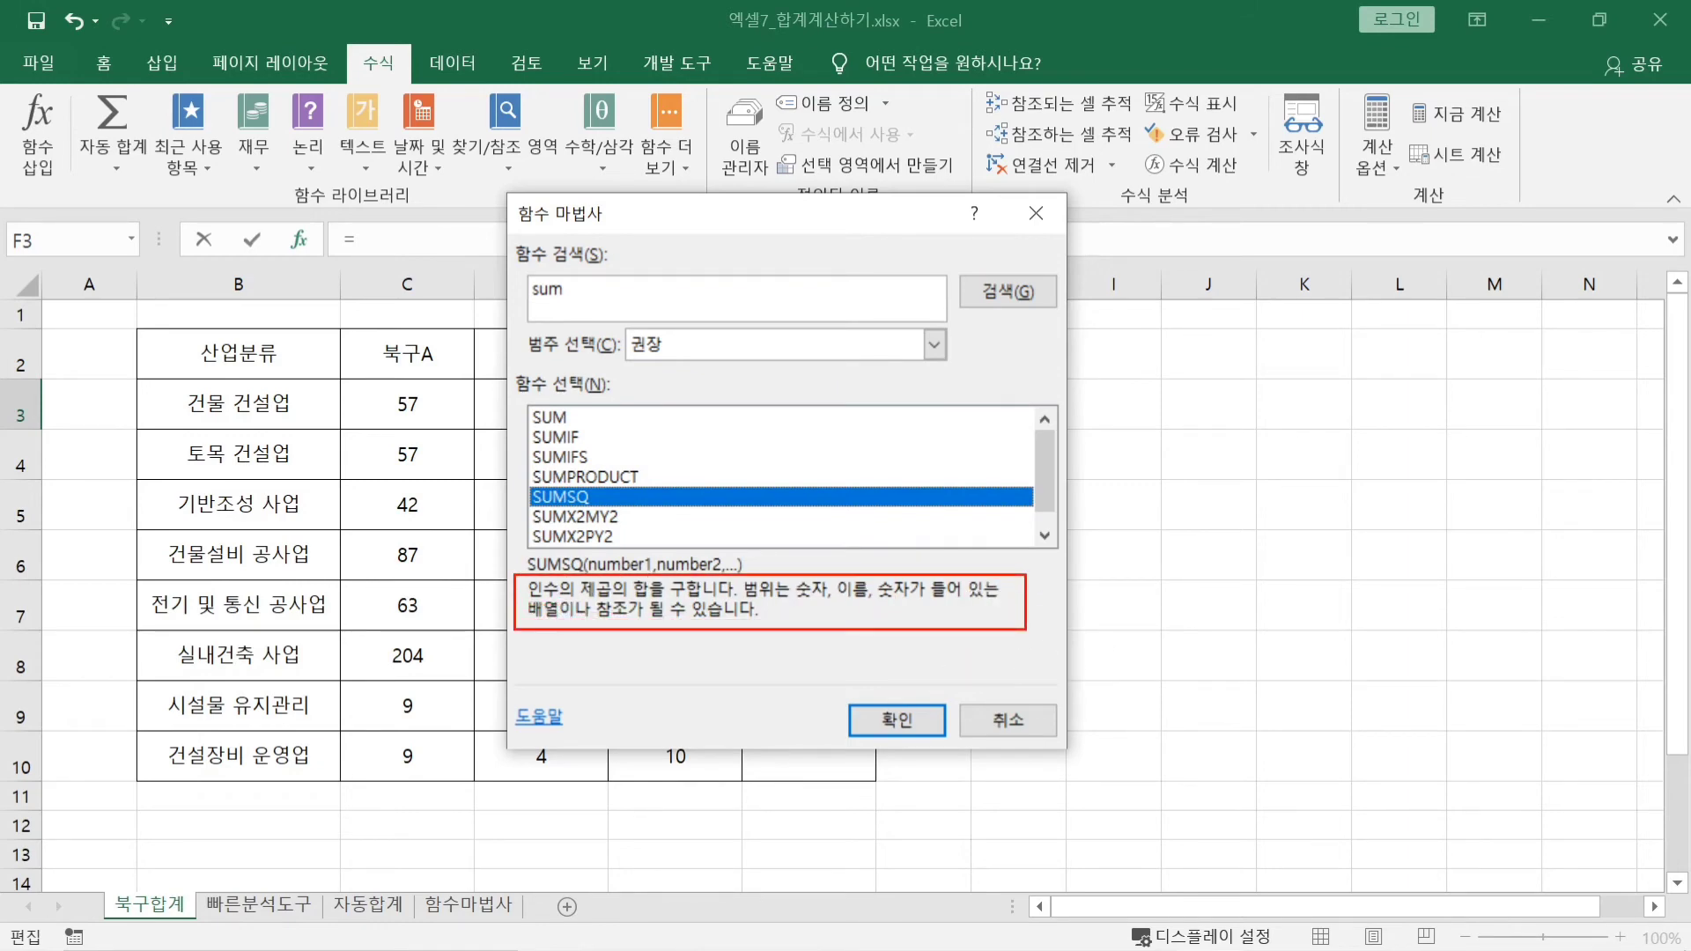
{"action": "left_click", "coordinate": [568, 418]}
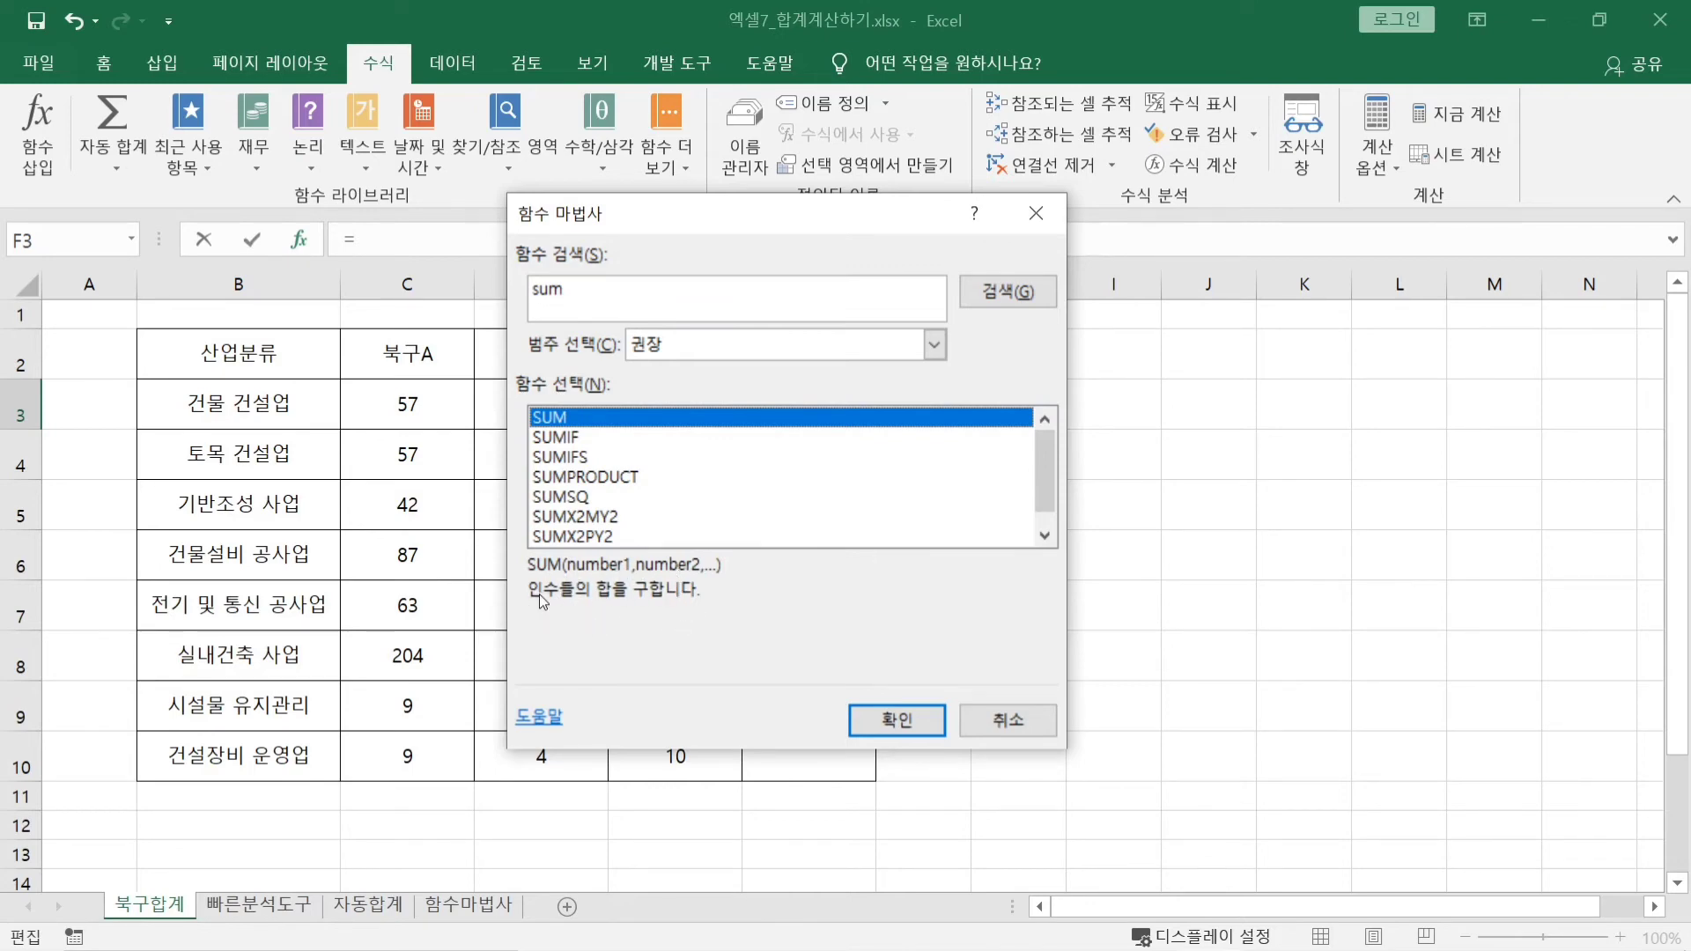
Open the online help article for the SUM function and read its description and examples
{"action": "left_click", "coordinate": [545, 726]}
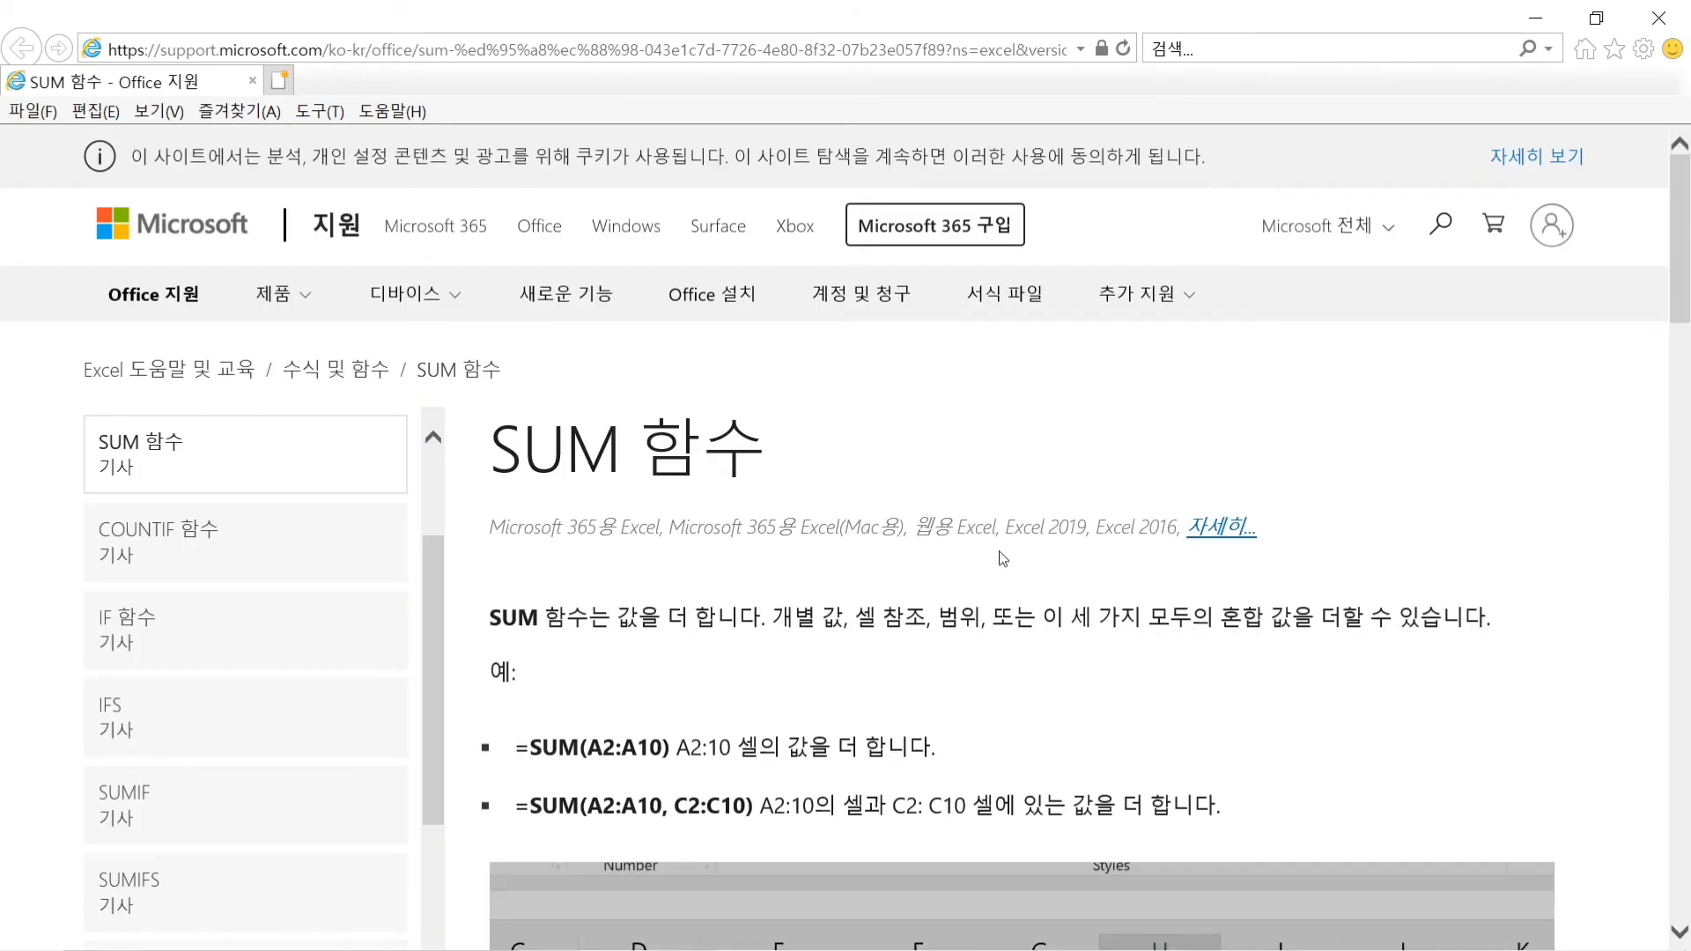
{"action": "scroll", "coordinate": [1003, 559], "scroll_direction": "down", "scroll_amount": 3}
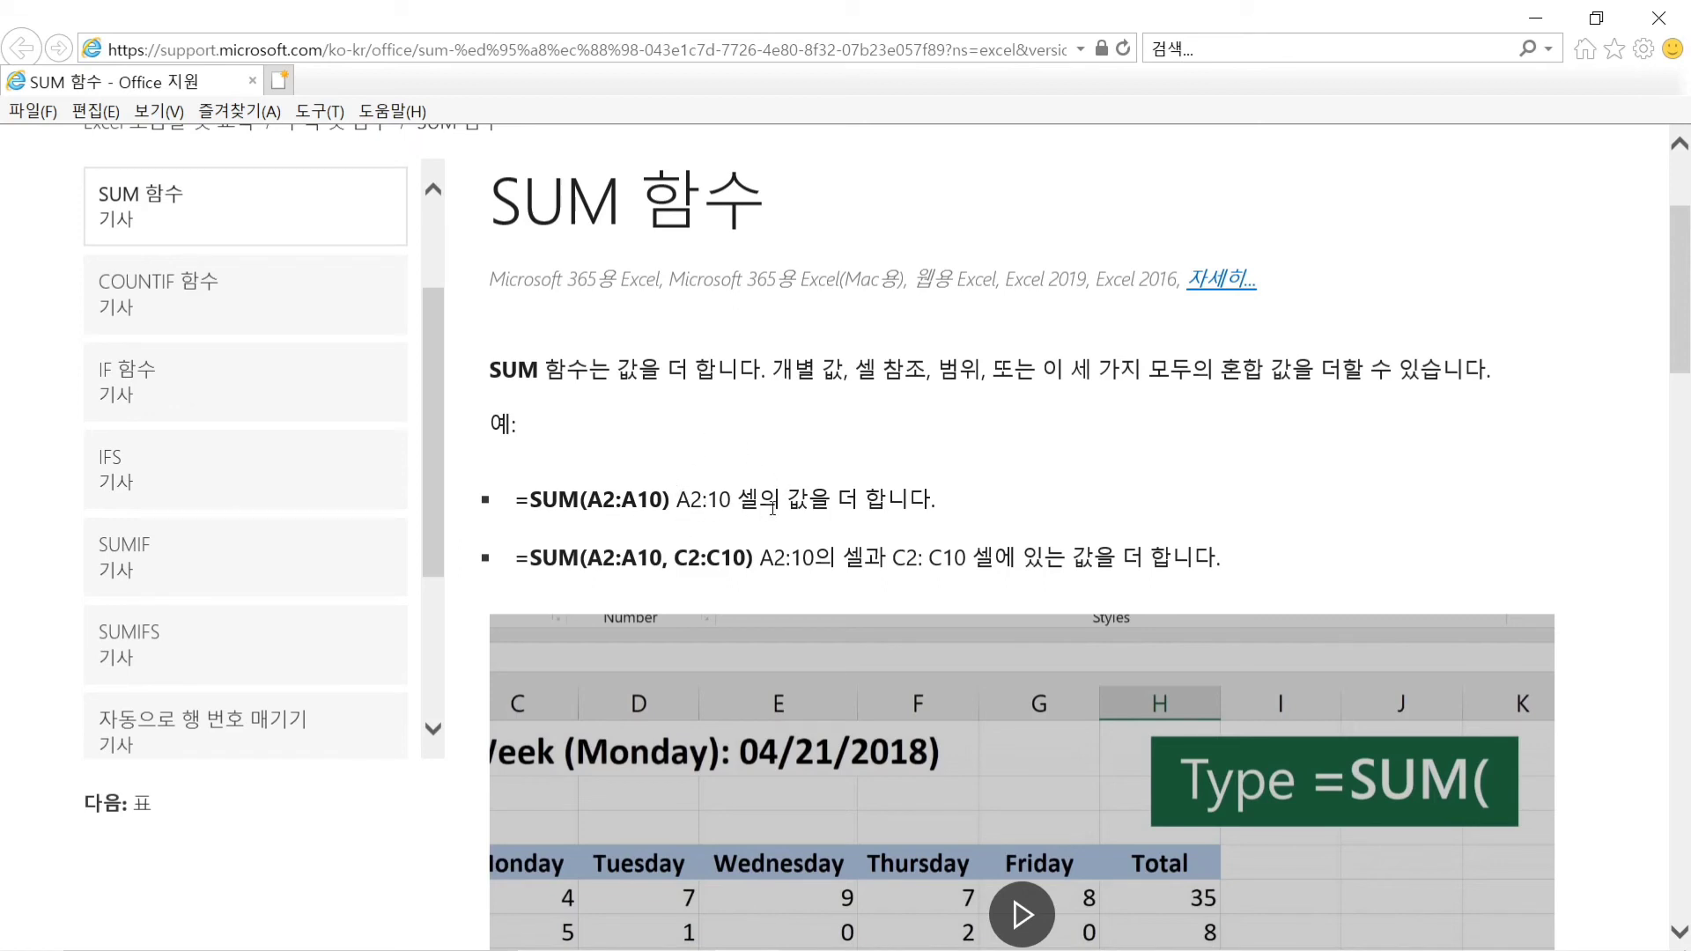
{"action": "scroll", "coordinate": [1049, 539], "scroll_direction": "down", "scroll_amount": 3}
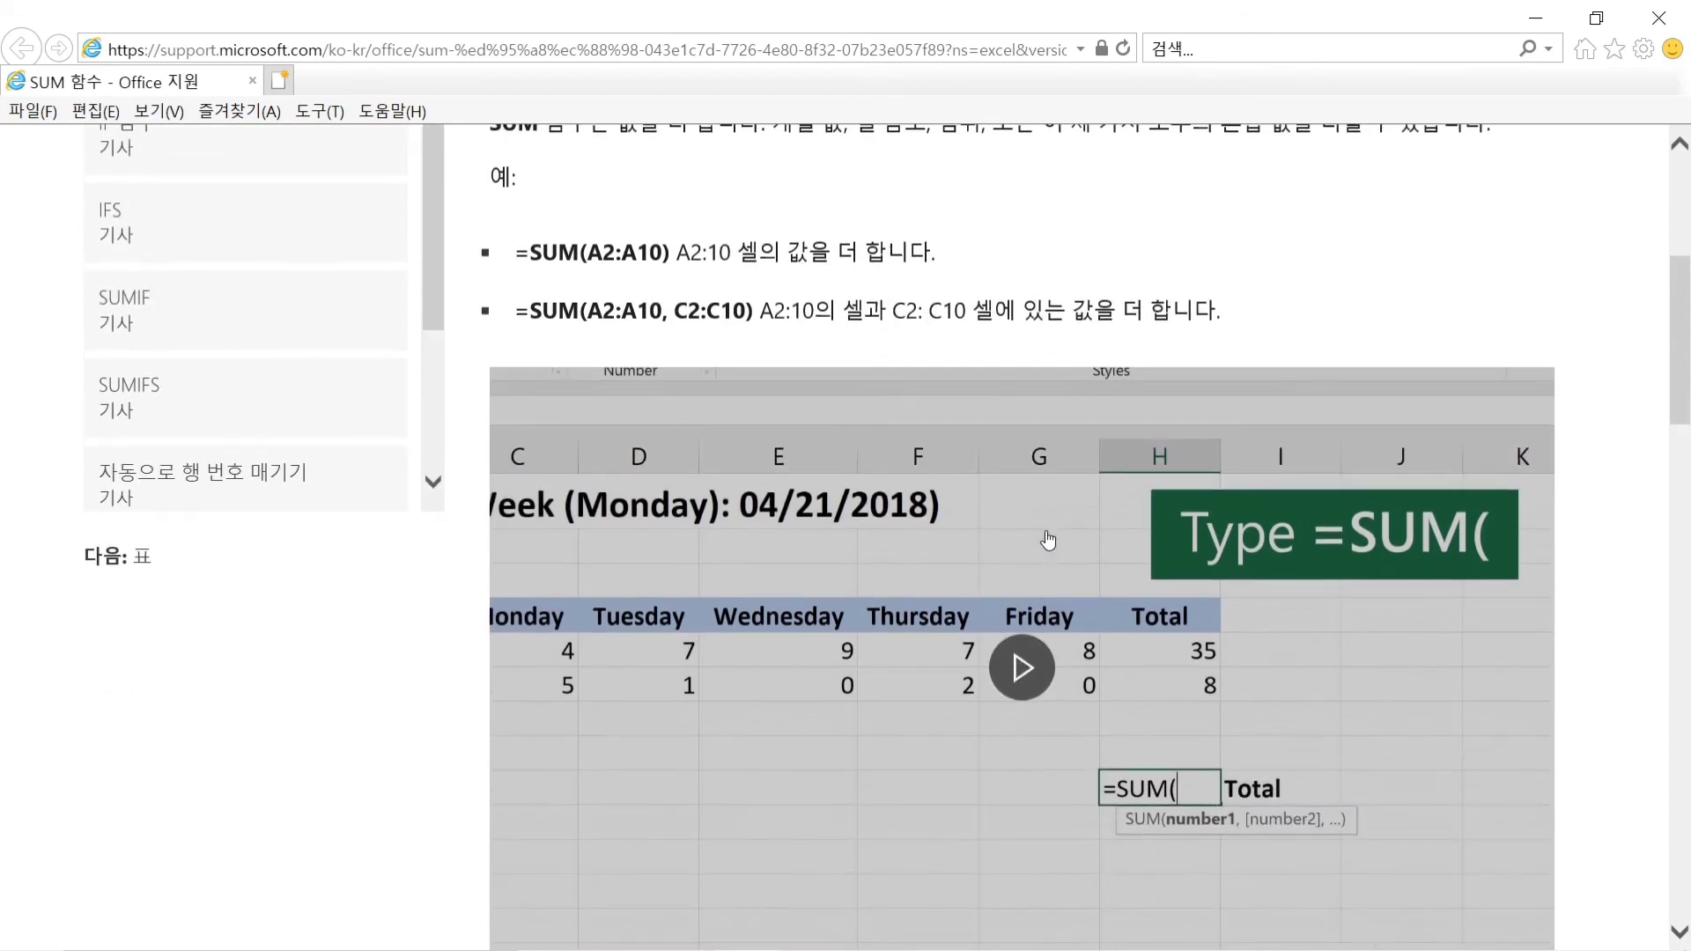
{"action": "scroll", "coordinate": [1047, 540], "scroll_direction": "down", "scroll_amount": 3}
{"action": "scroll", "coordinate": [1046, 476], "scroll_direction": "down", "scroll_amount": 1}
{"action": "scroll", "coordinate": [1042, 439], "scroll_direction": "up", "scroll_amount": 1}
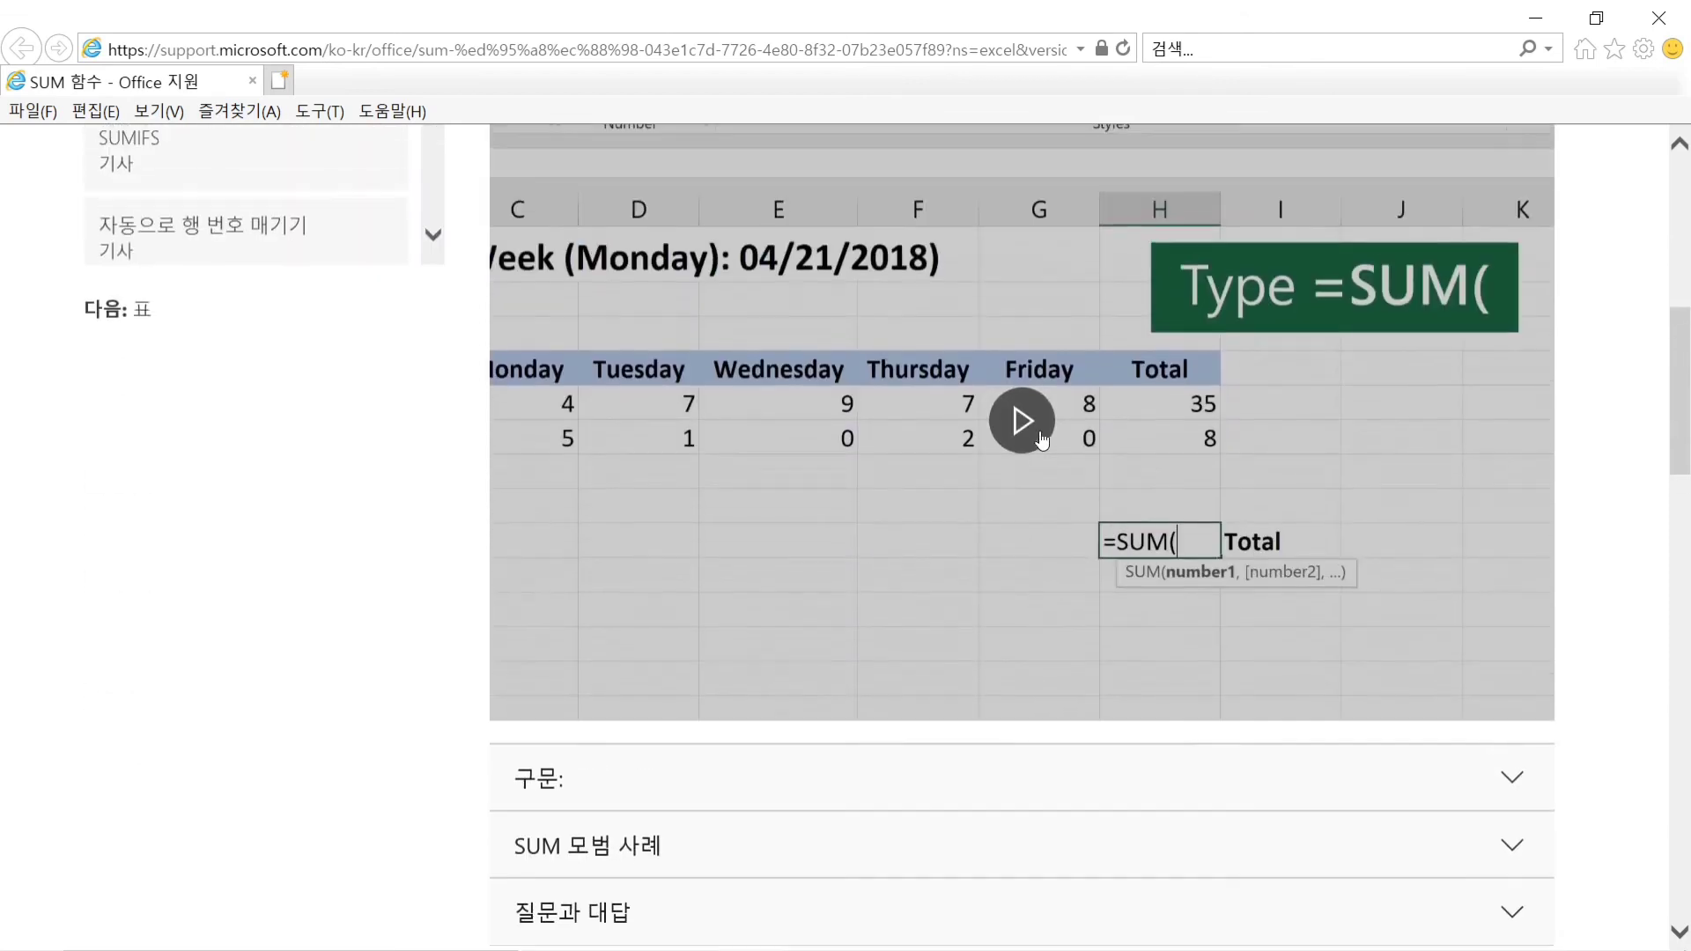
Play the help article's SUM tutorial video, look back over the page and close the browser window
{"action": "left_click", "coordinate": [1022, 421]}
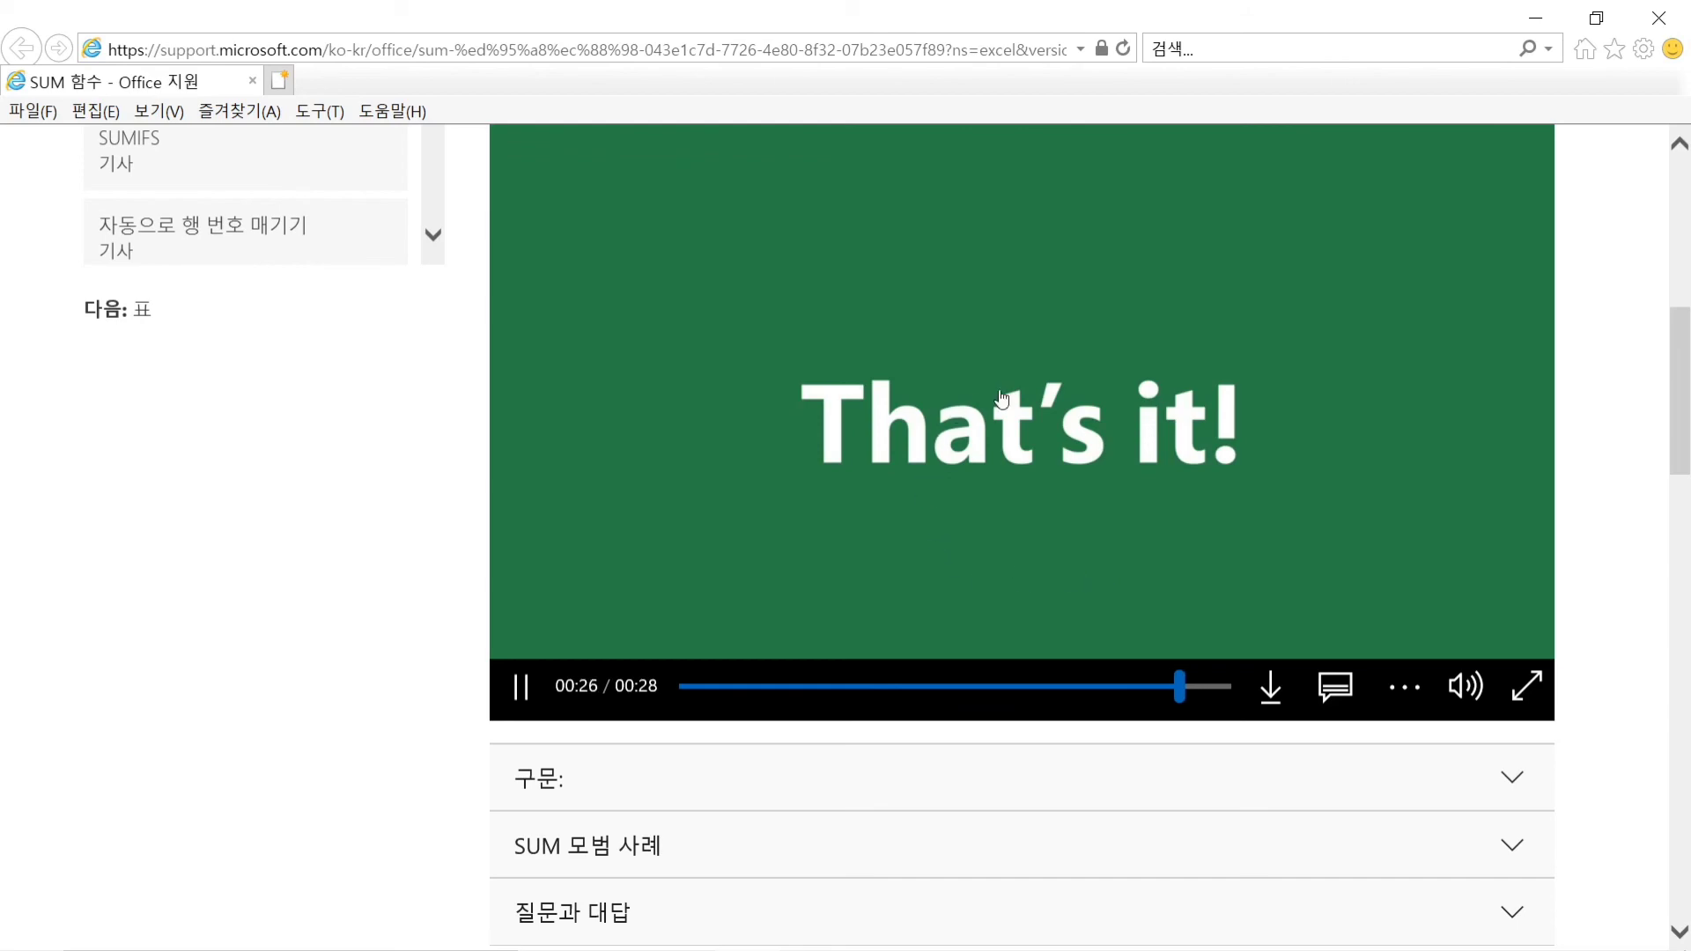
{"action": "scroll", "coordinate": [1126, 509], "scroll_direction": "down", "scroll_amount": 1}
{"action": "scroll", "coordinate": [1126, 509], "scroll_direction": "up", "scroll_amount": 10}
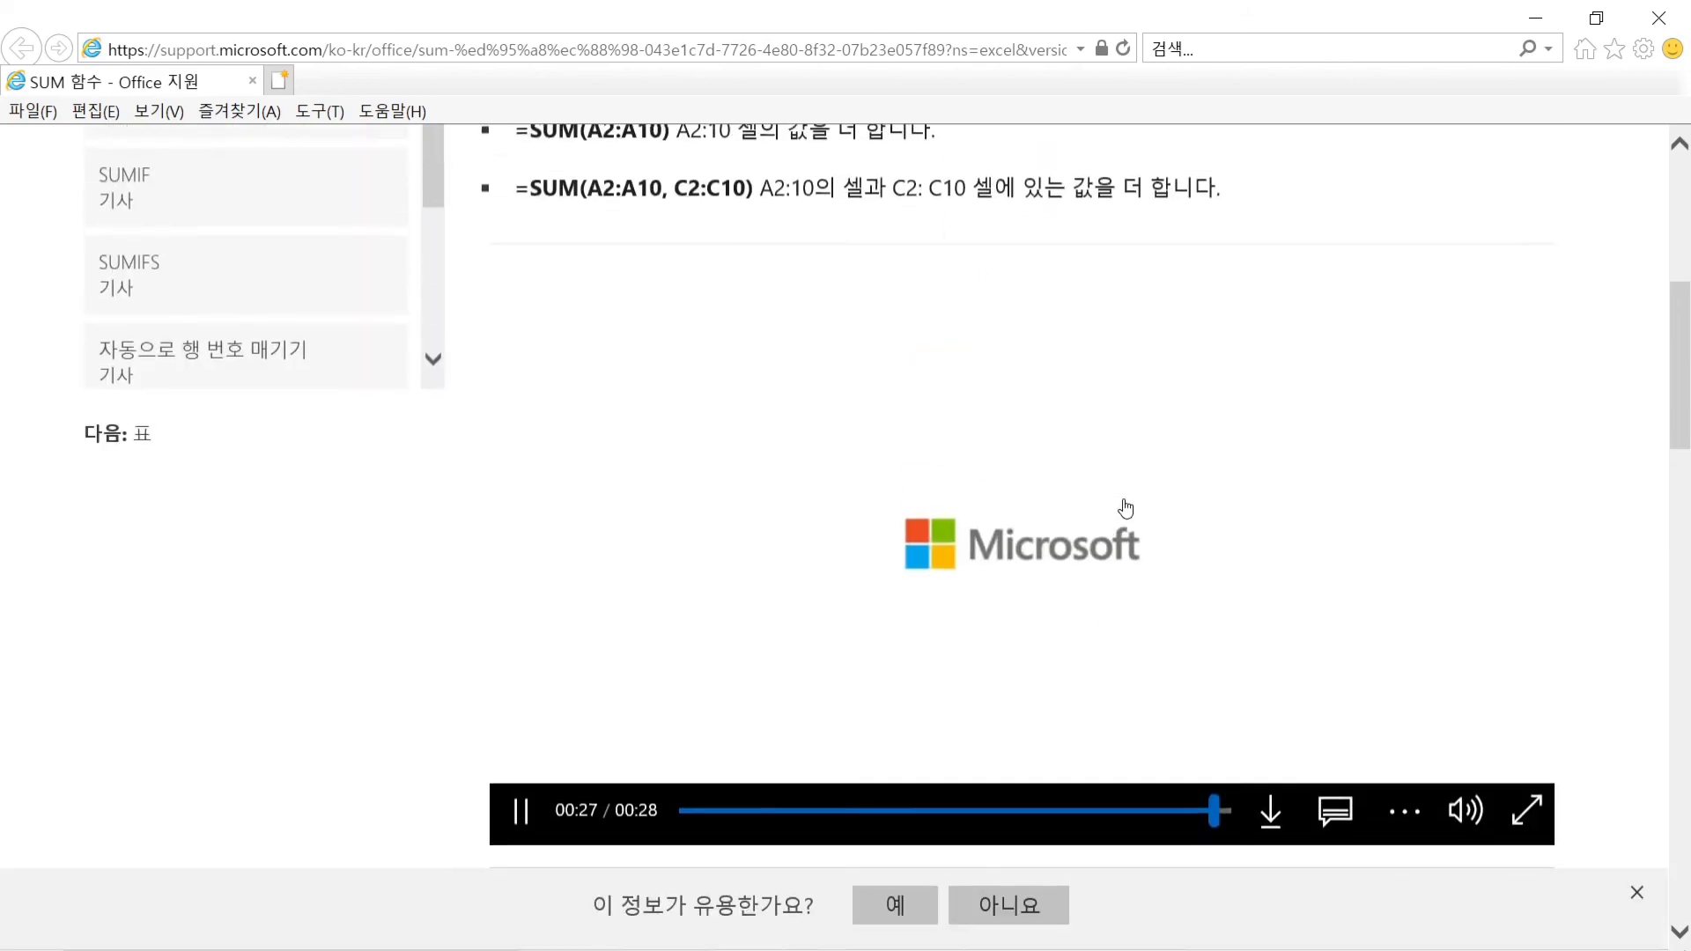
{"action": "scroll", "coordinate": [1125, 498], "scroll_direction": "down", "scroll_amount": 1}
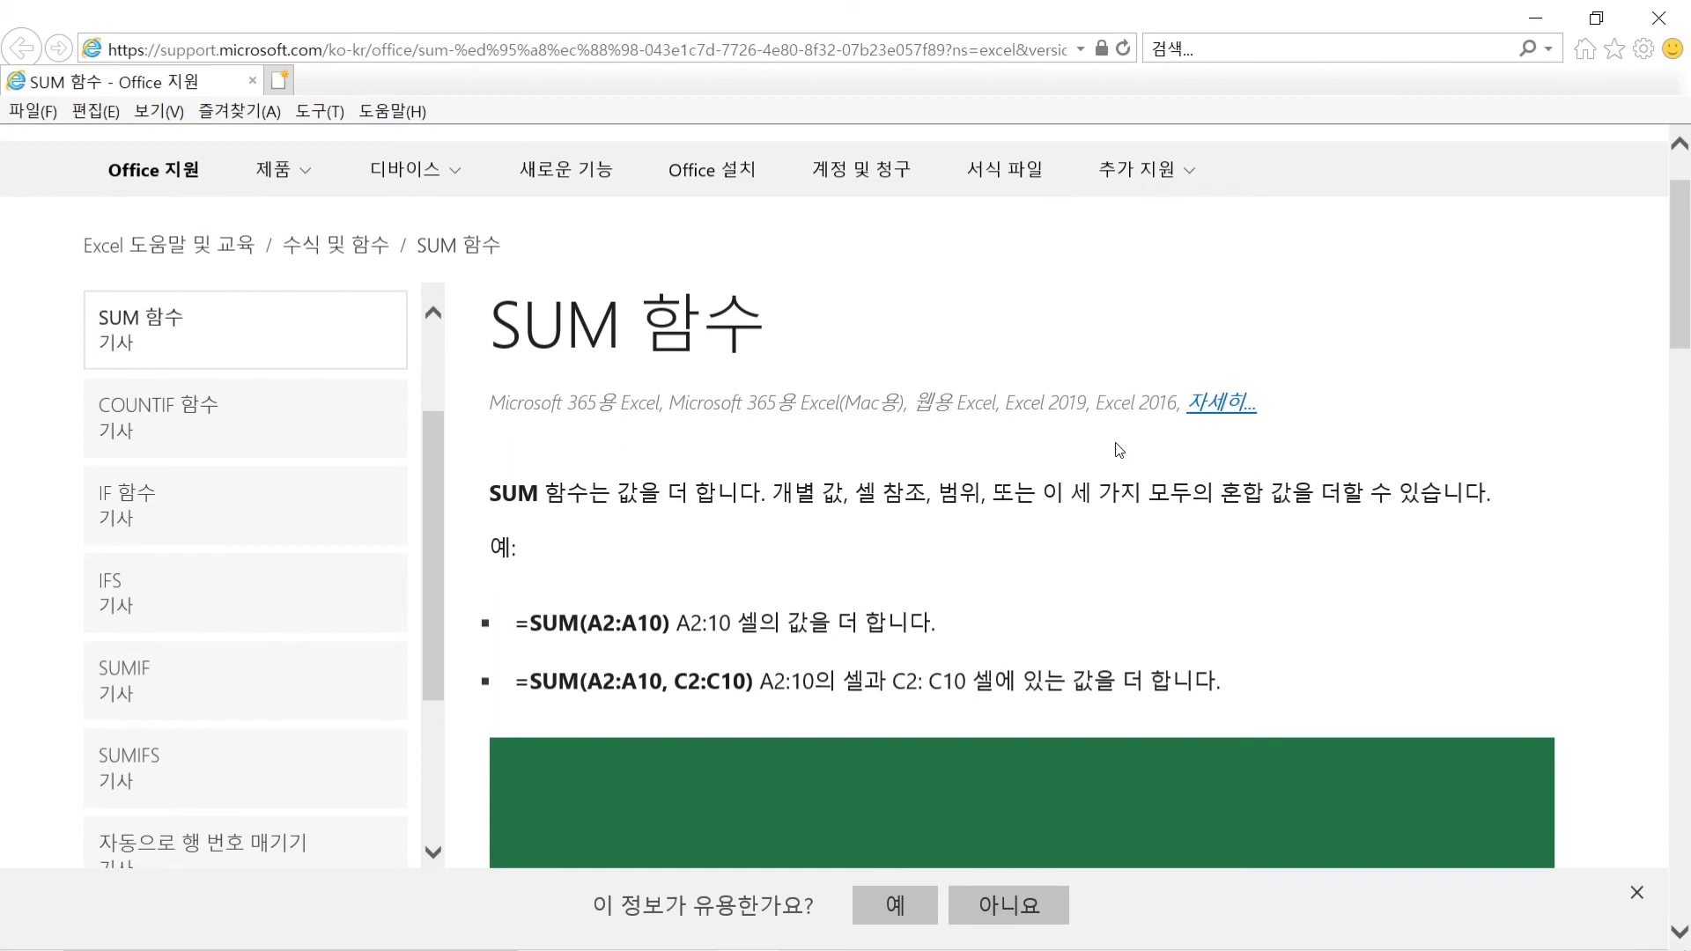
{"action": "left_click", "coordinate": [1652, 8]}
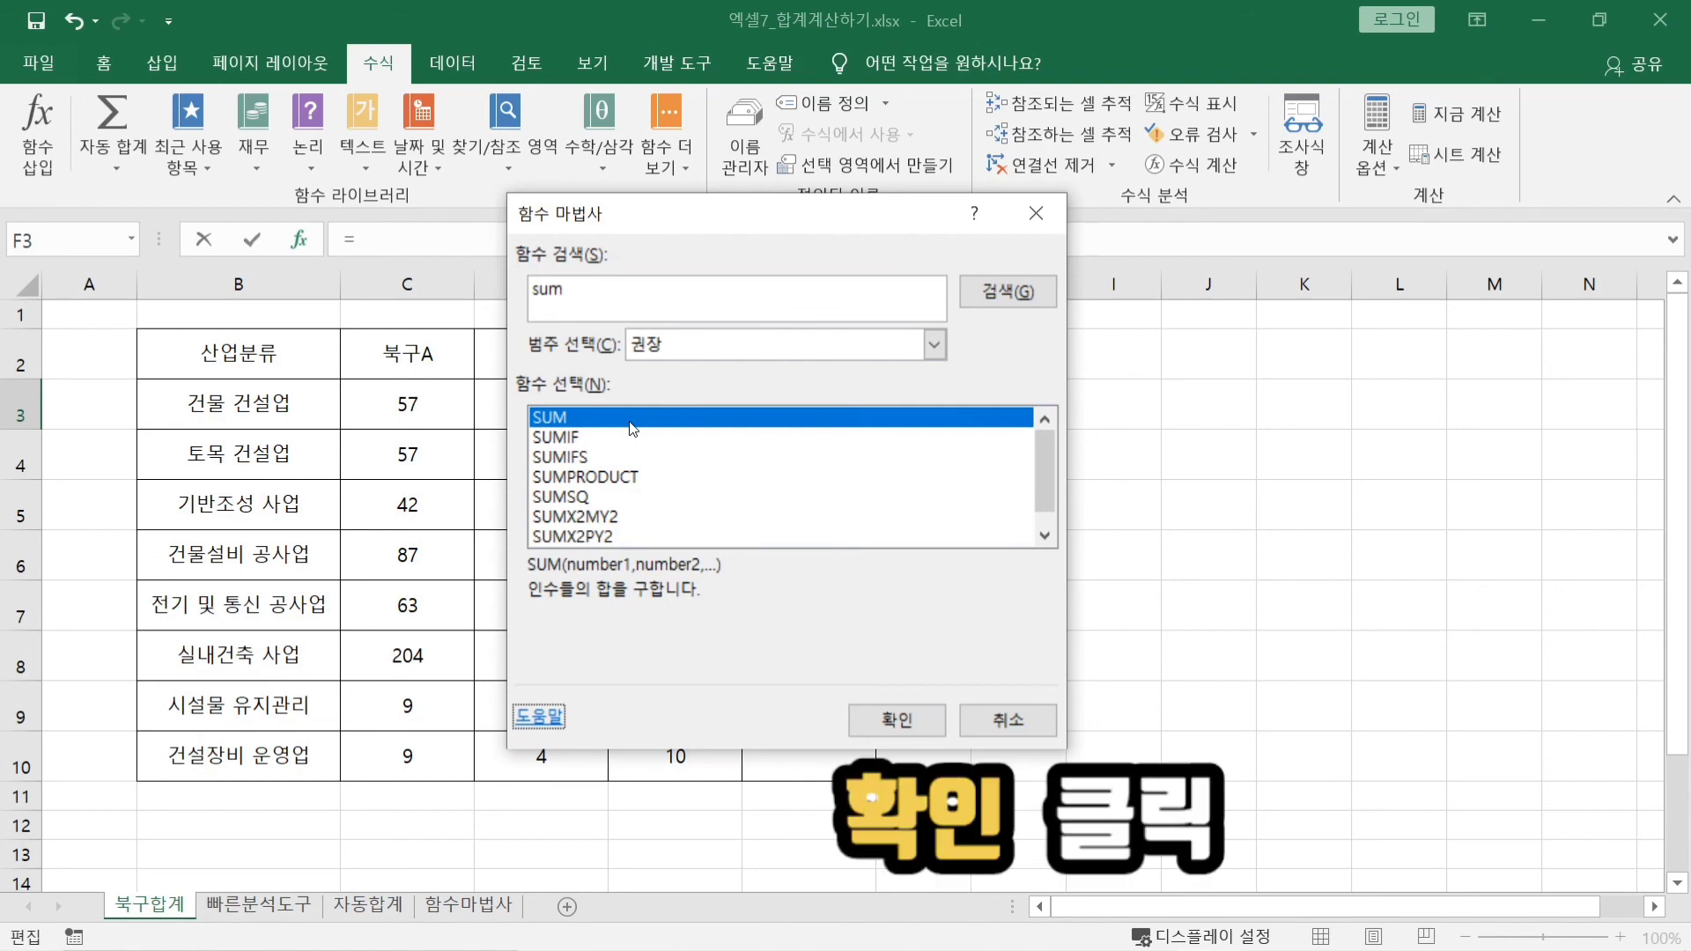
Insert the SUM function in cell F3 with C3:E3 as its Number1 range
{"action": "left_click", "coordinate": [902, 719]}
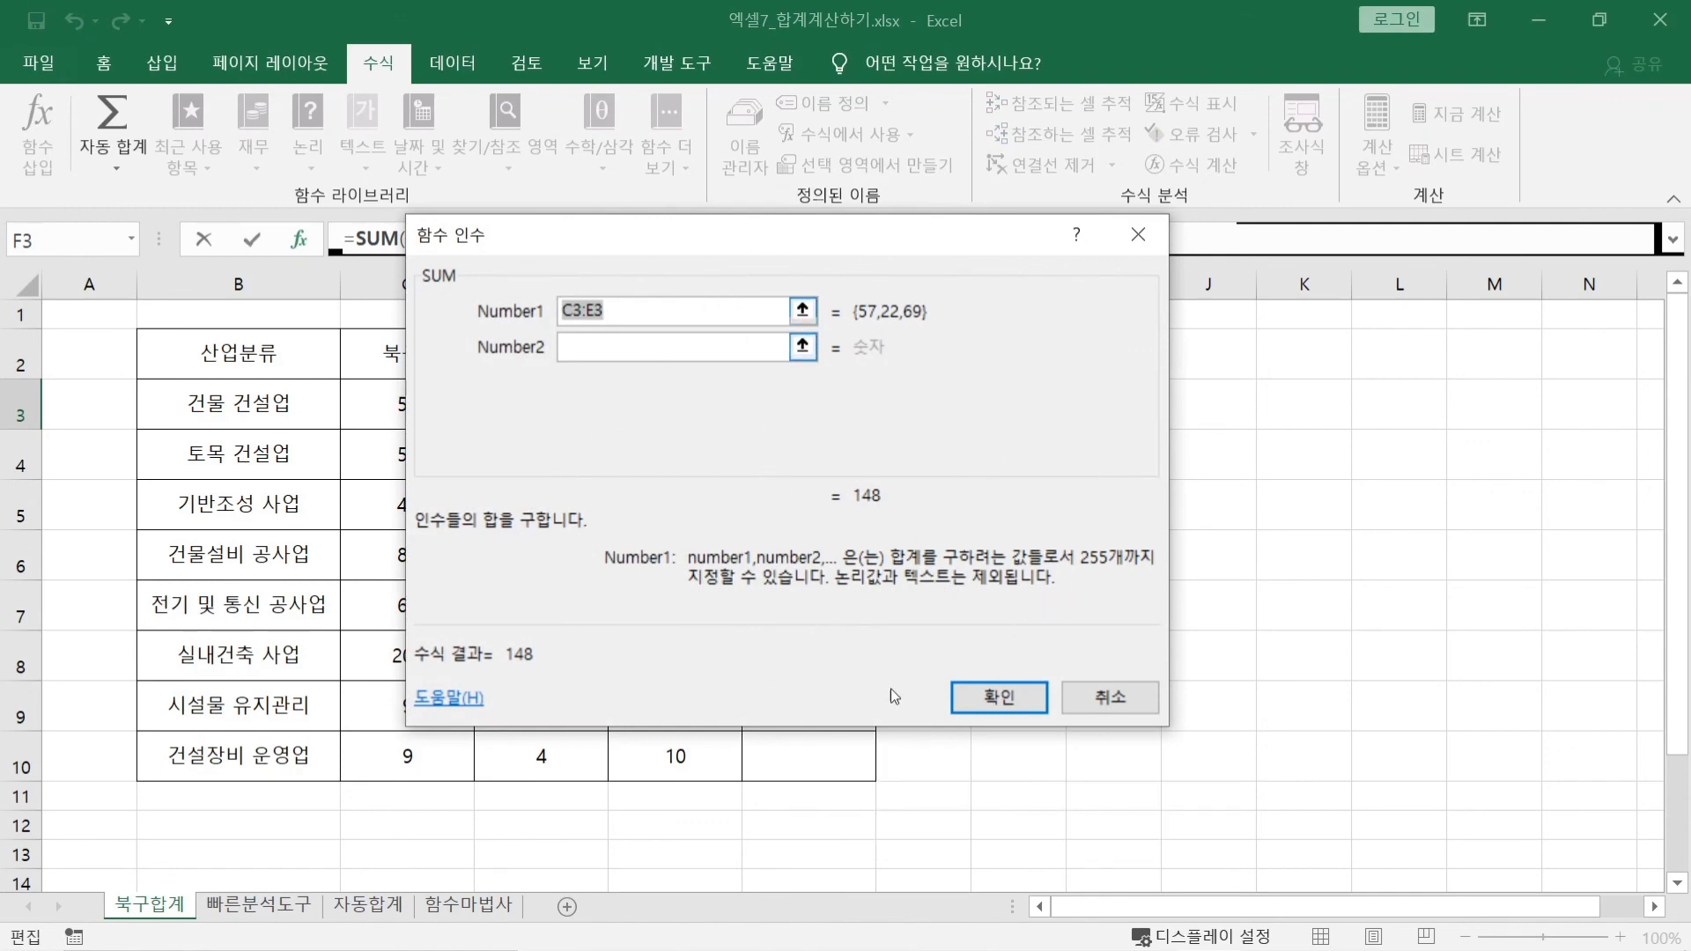
{"action": "left_click_drag", "start_coordinate": [826, 238], "coordinate": [1173, 351]}
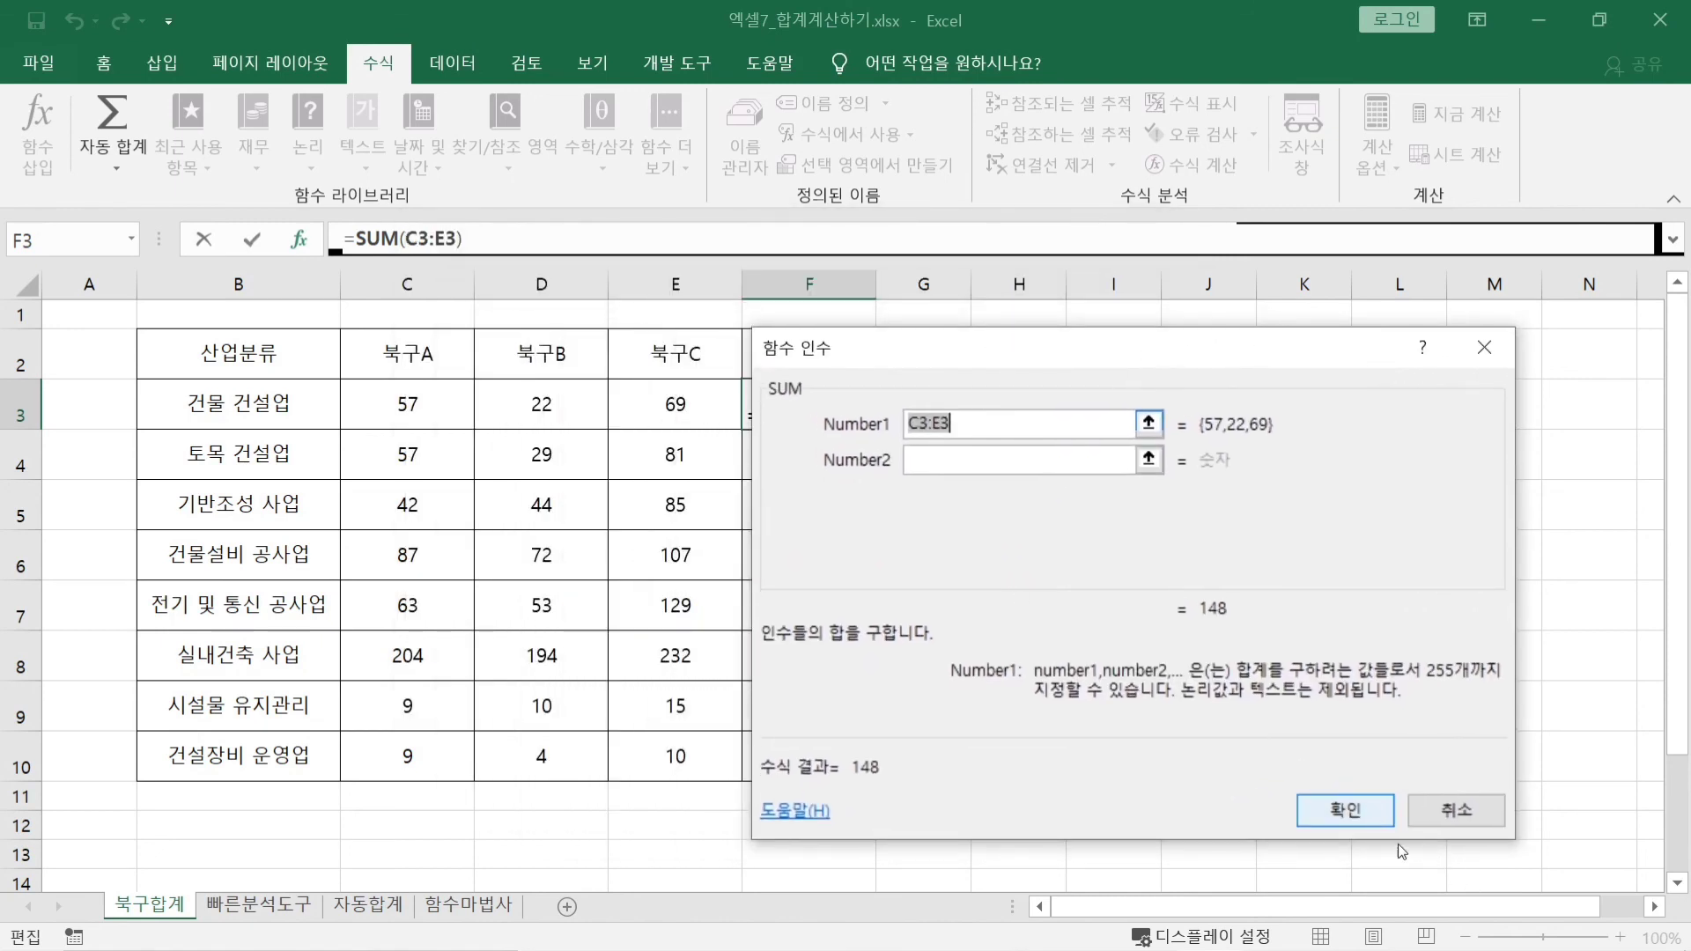
{"action": "left_click", "coordinate": [1368, 812]}
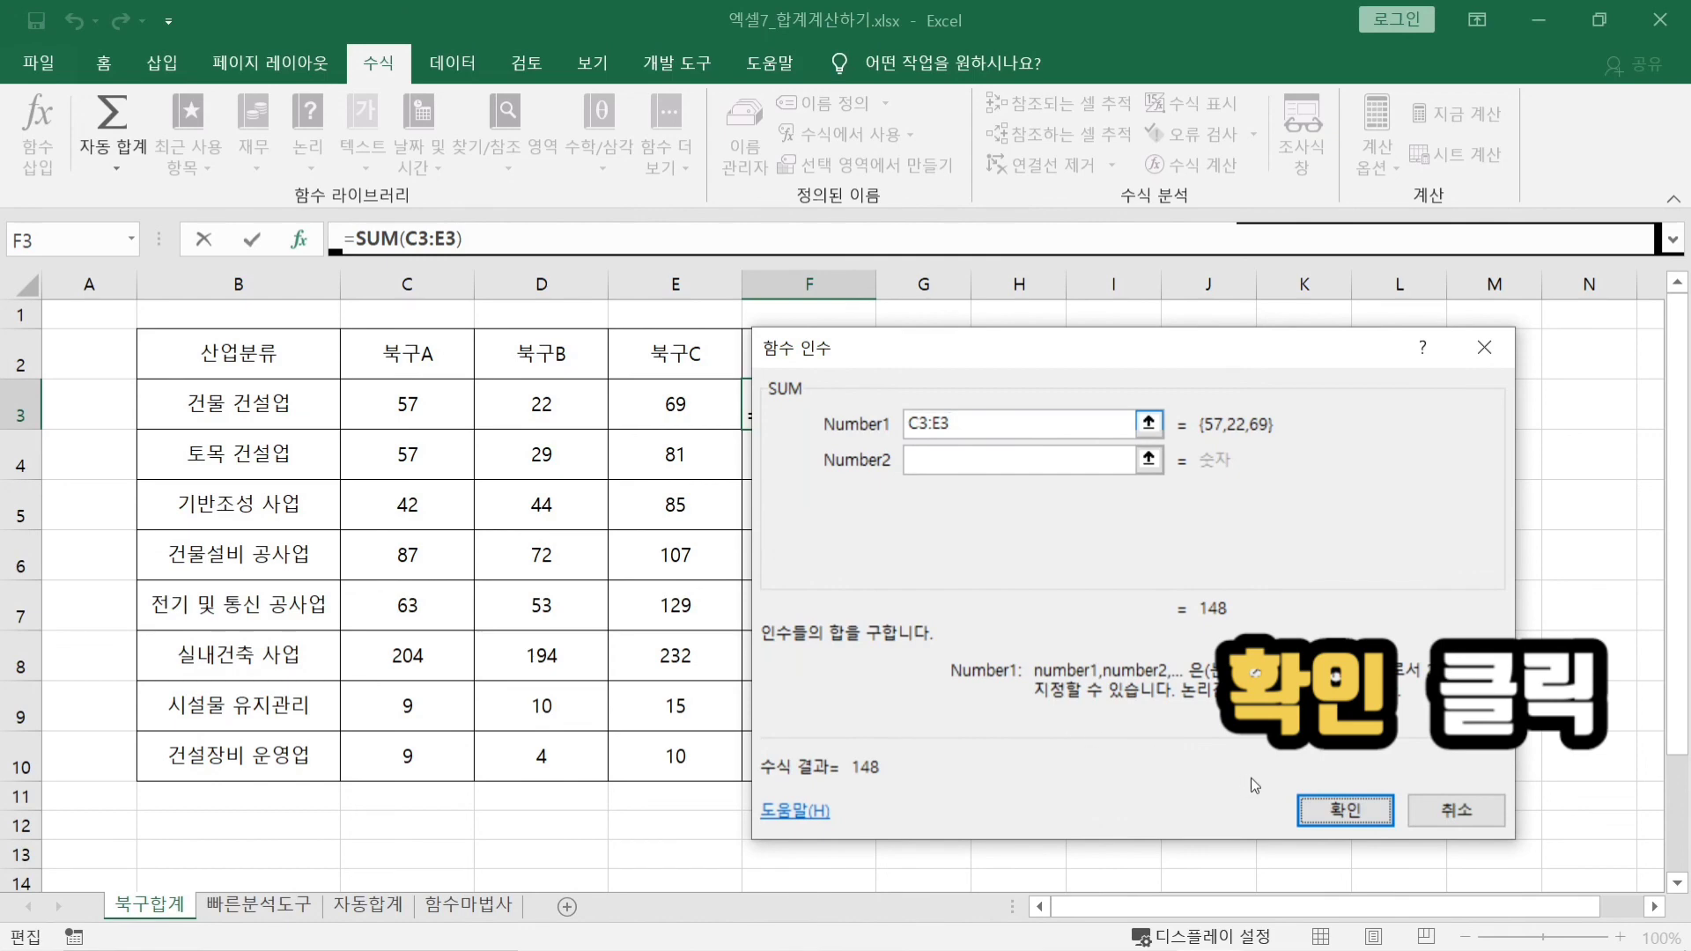
{"action": "left_click", "coordinate": [1338, 815]}
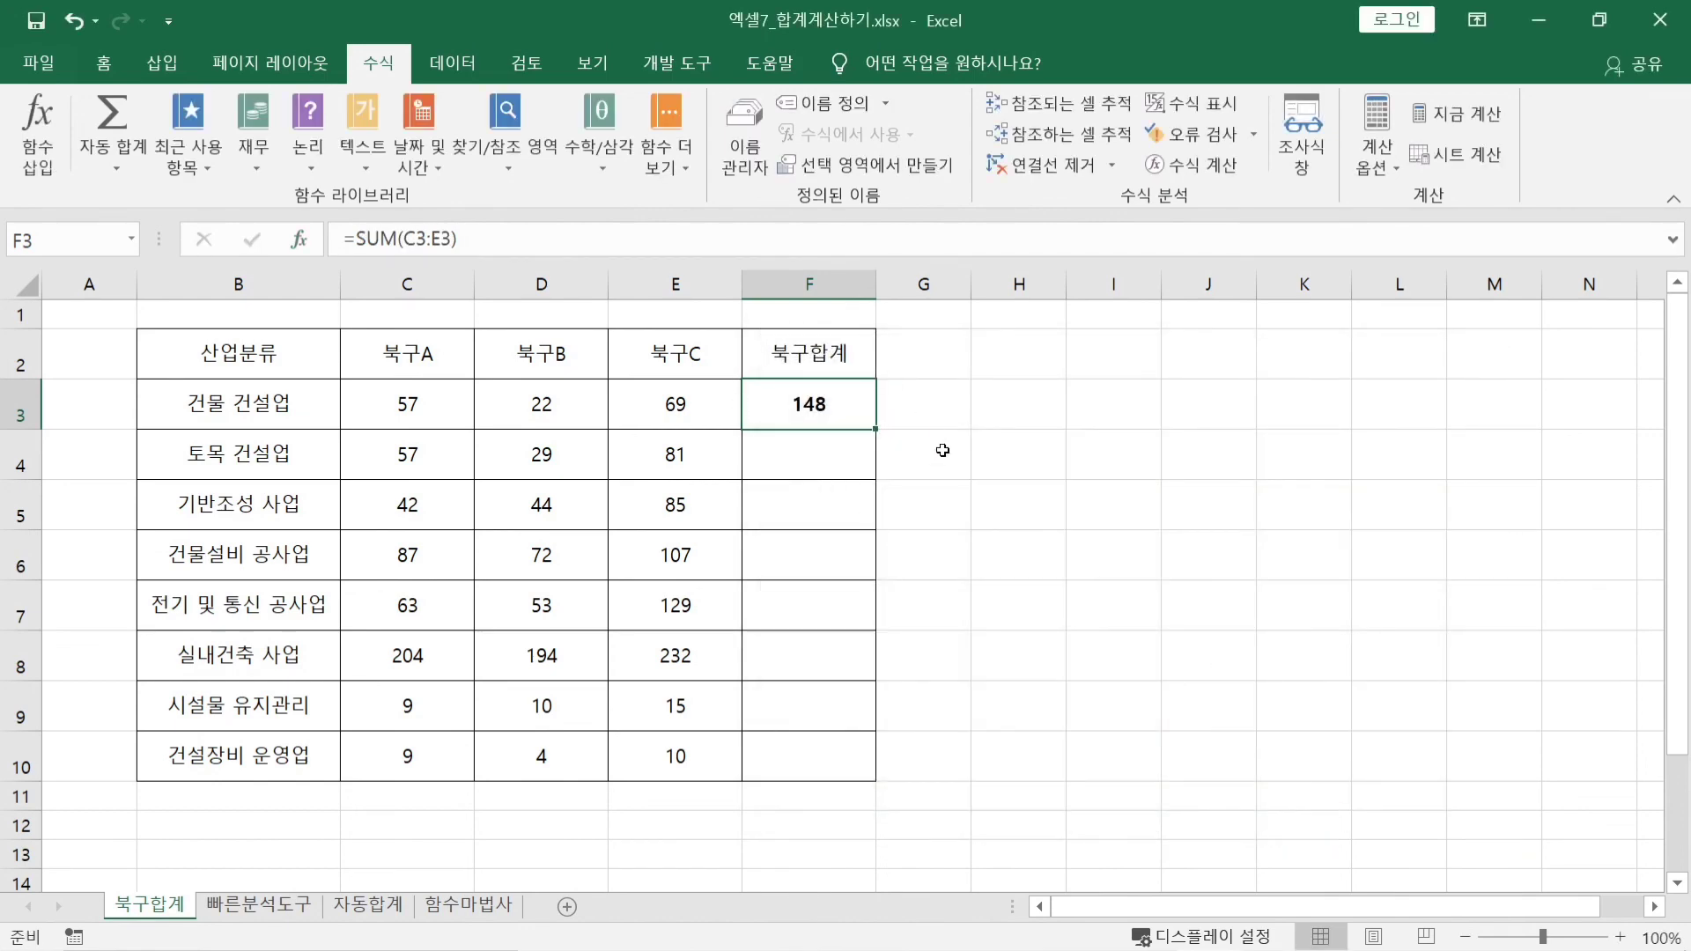